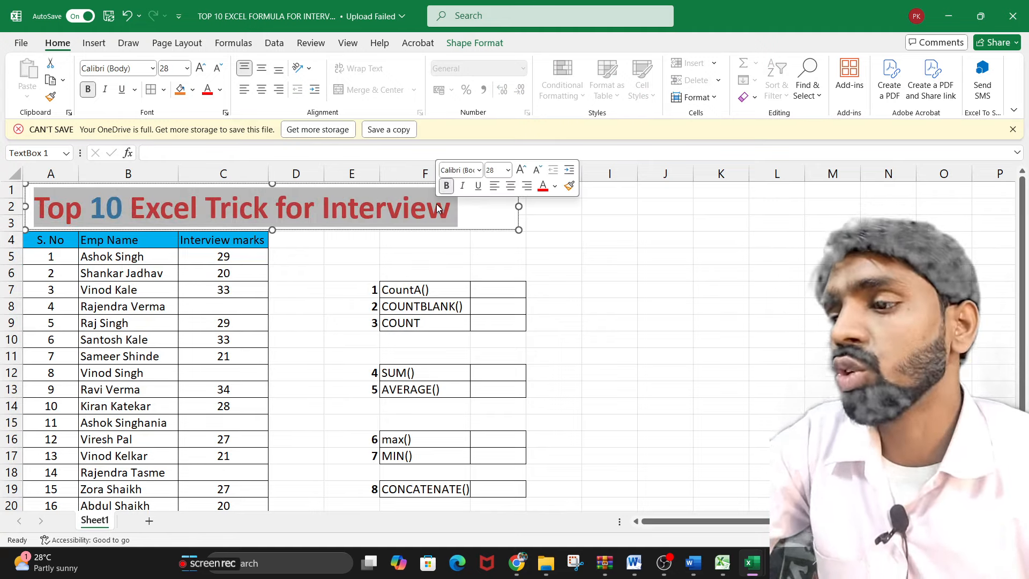
pyautogui.click(111, 320)
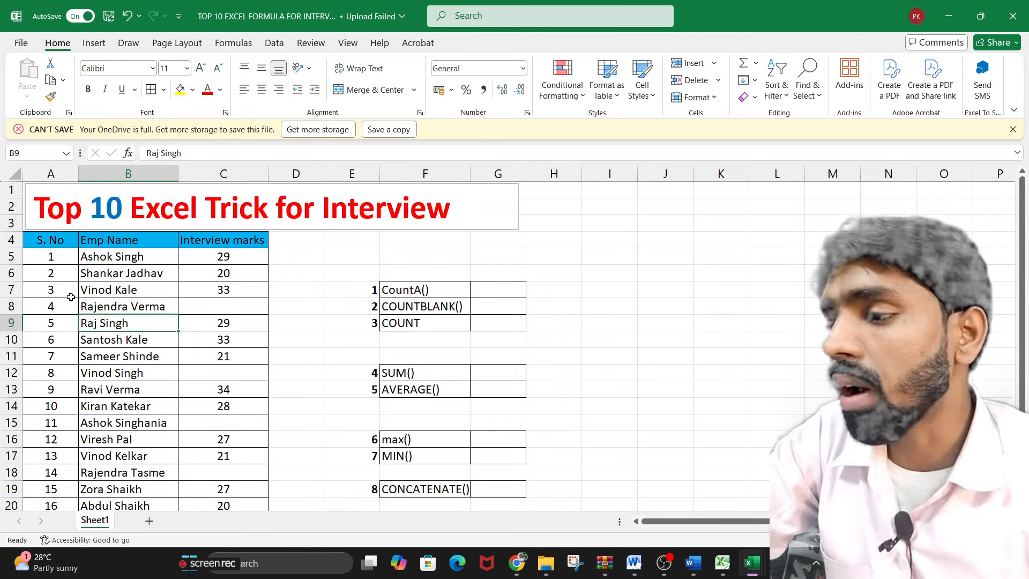
pyautogui.click(428, 291)
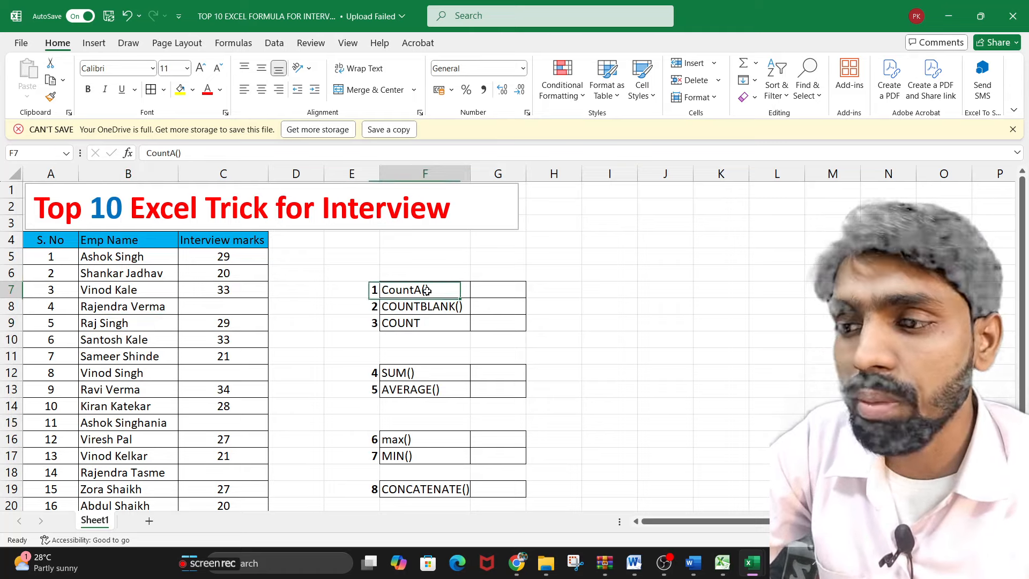
pyautogui.click(475, 291)
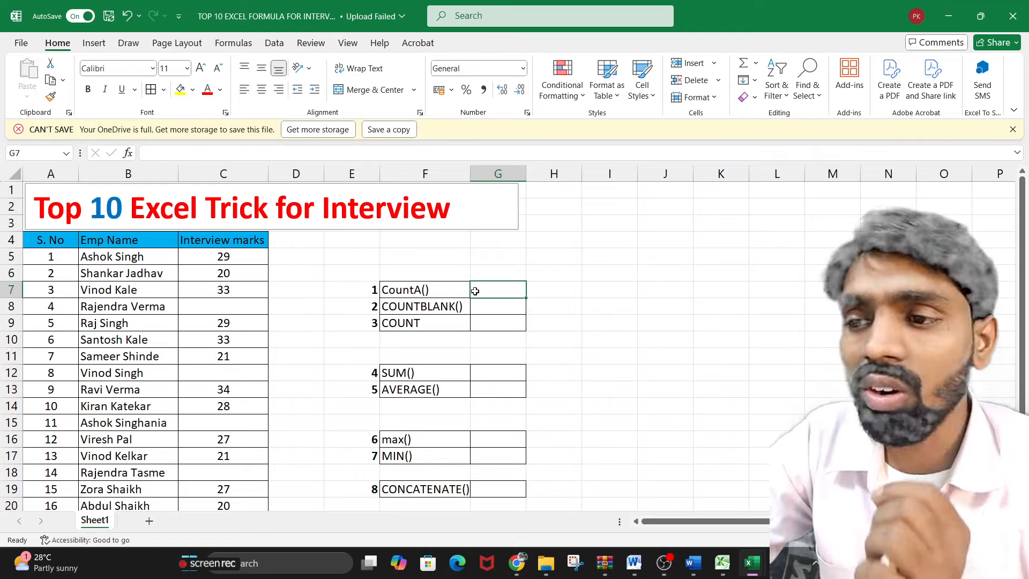
pyautogui.click(615, 289)
# Start a COUNTA formula in cell G7, beside the CountA() label
pyautogui.click(495, 293)
pyautogui.write('=')
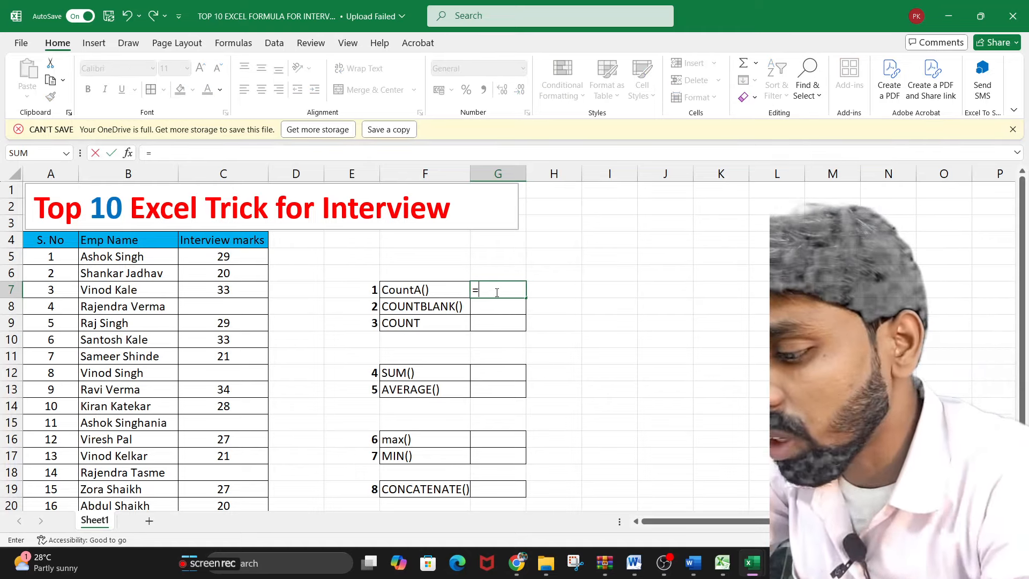
pyautogui.write('CONT')
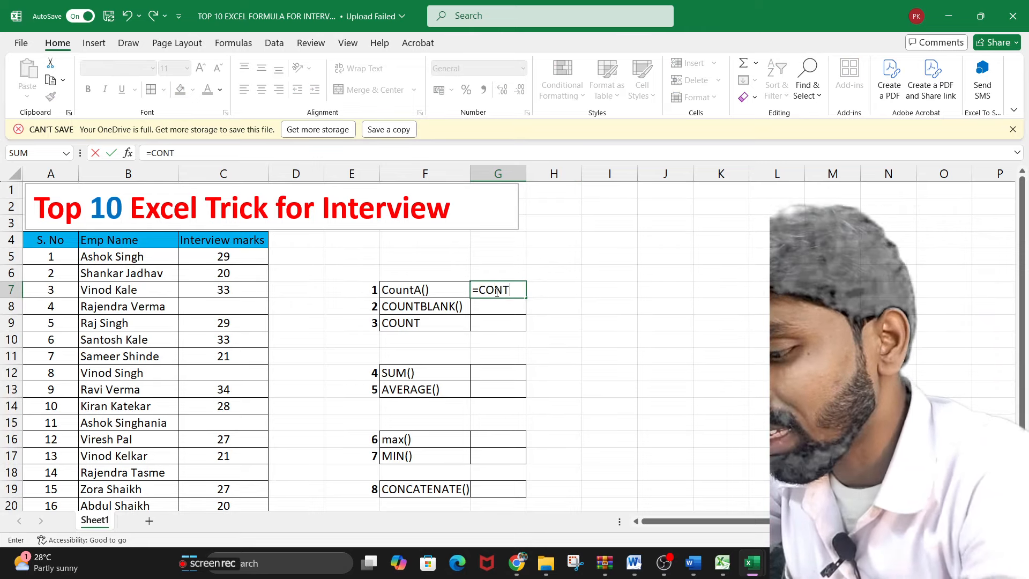
pyautogui.write('A(')
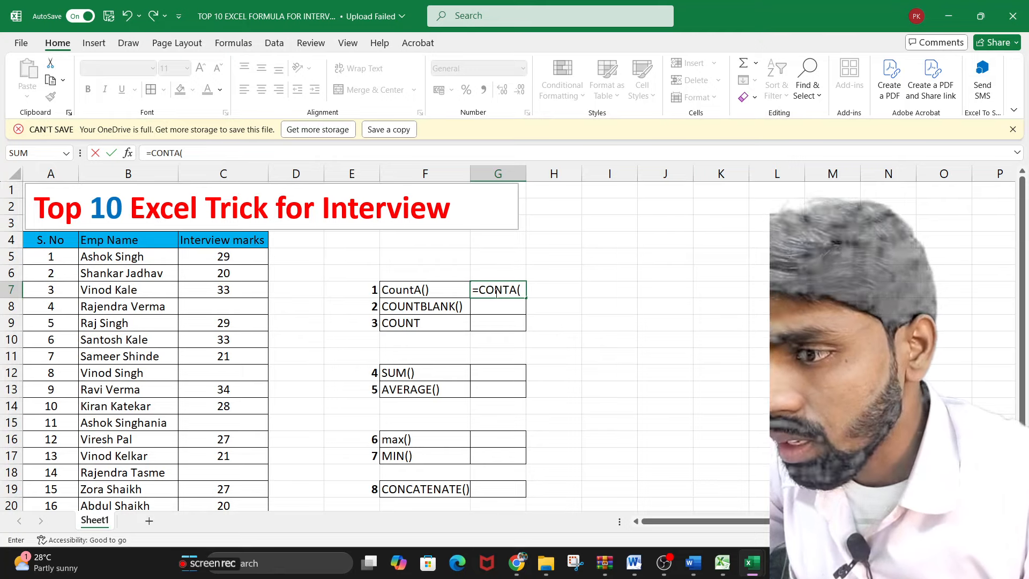
pyautogui.write('U')
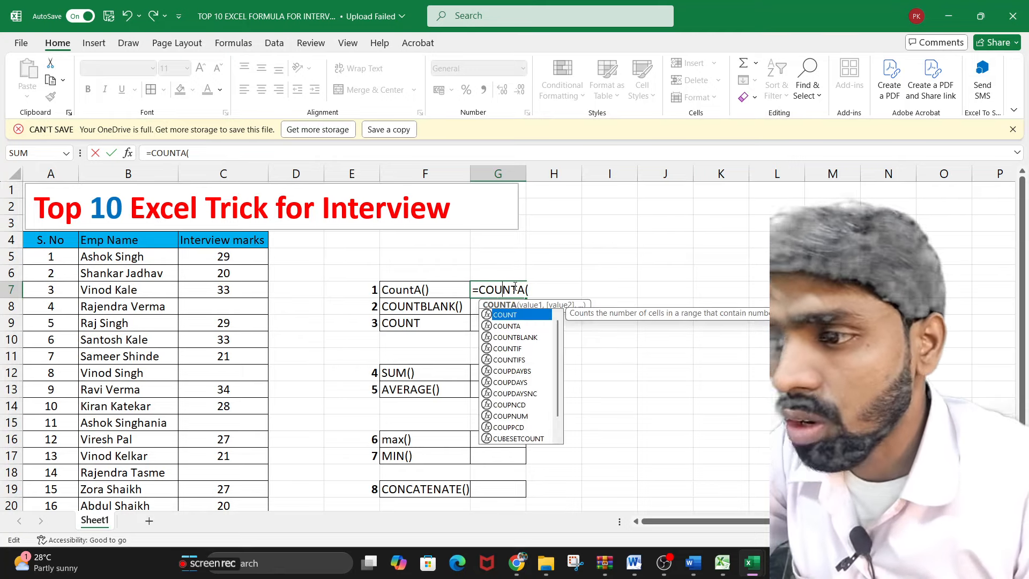
pyautogui.click(536, 290)
pyautogui.press('BackSpace')
pyautogui.press('BackSpace')
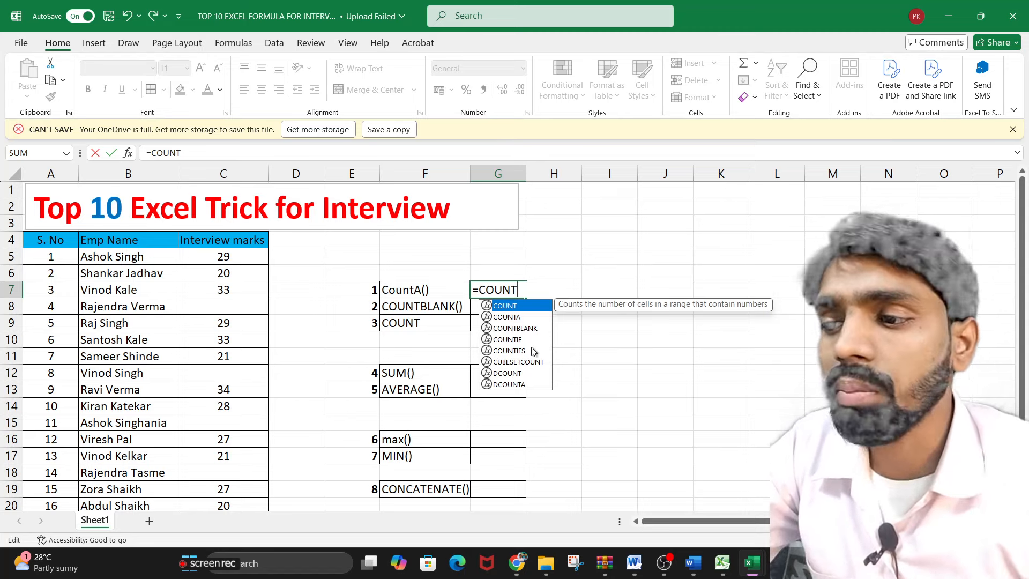
pyautogui.click(524, 317)
pyautogui.doubleClick(523, 317)
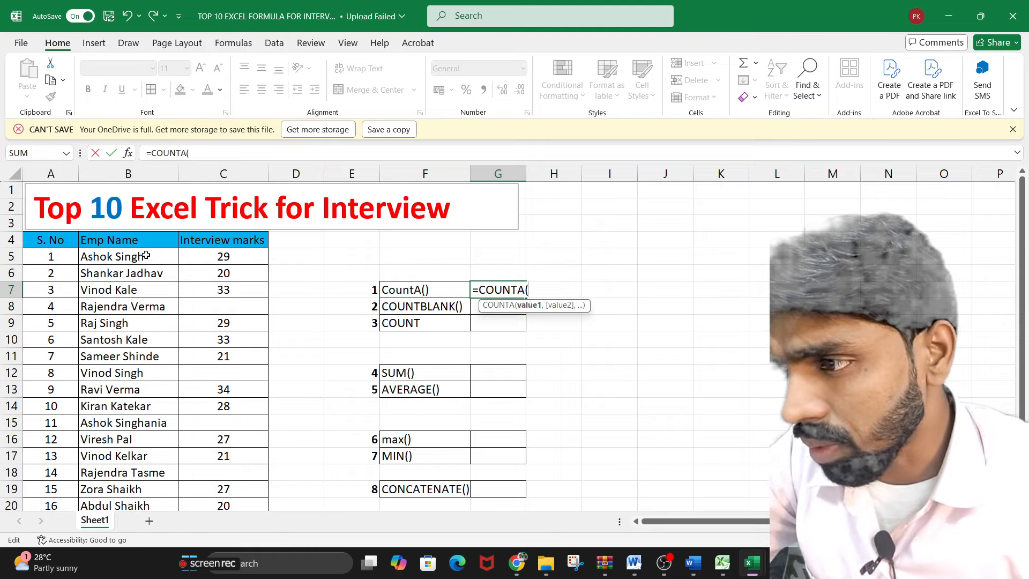
# Complete the COUNTA formula in G7 with the interview marks range C5:C24 and review it
pyautogui.moveTo(146, 255); pyautogui.dragTo(146, 454)
pyautogui.scroll(2, 146, 426)
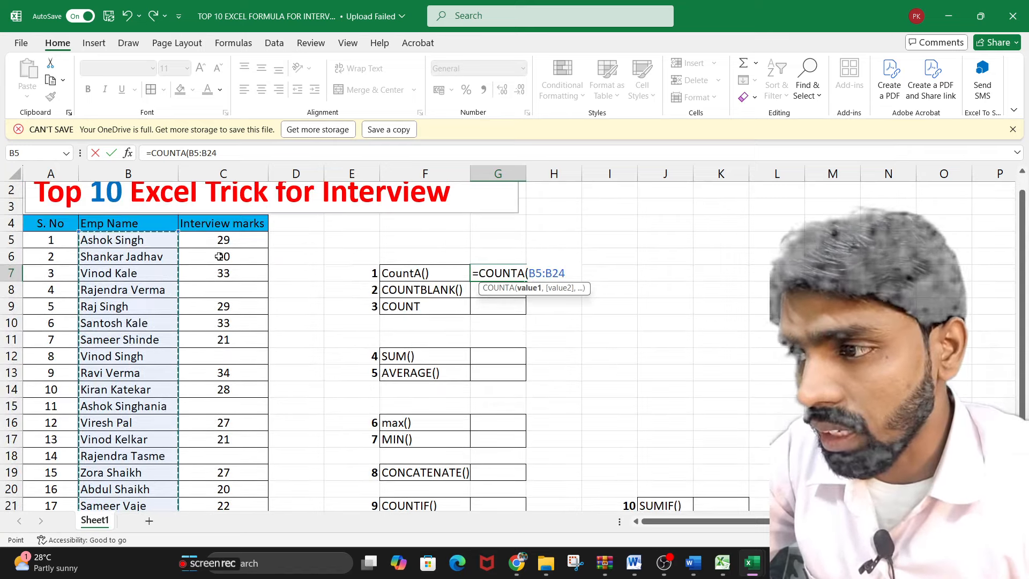
pyautogui.moveTo(223, 239); pyautogui.dragTo(232, 473)
pyautogui.scroll(2, 225, 430)
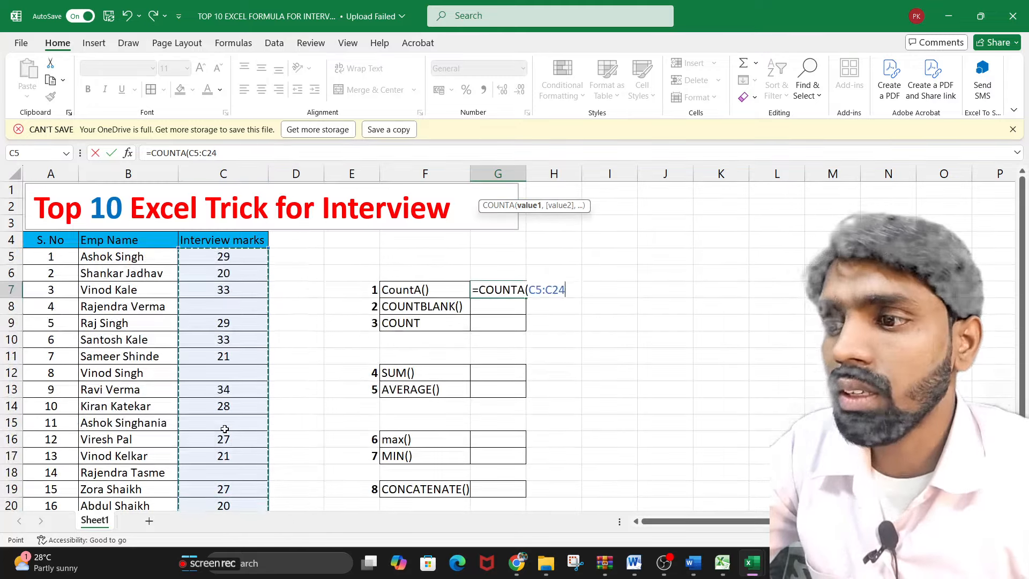
pyautogui.press('Return')
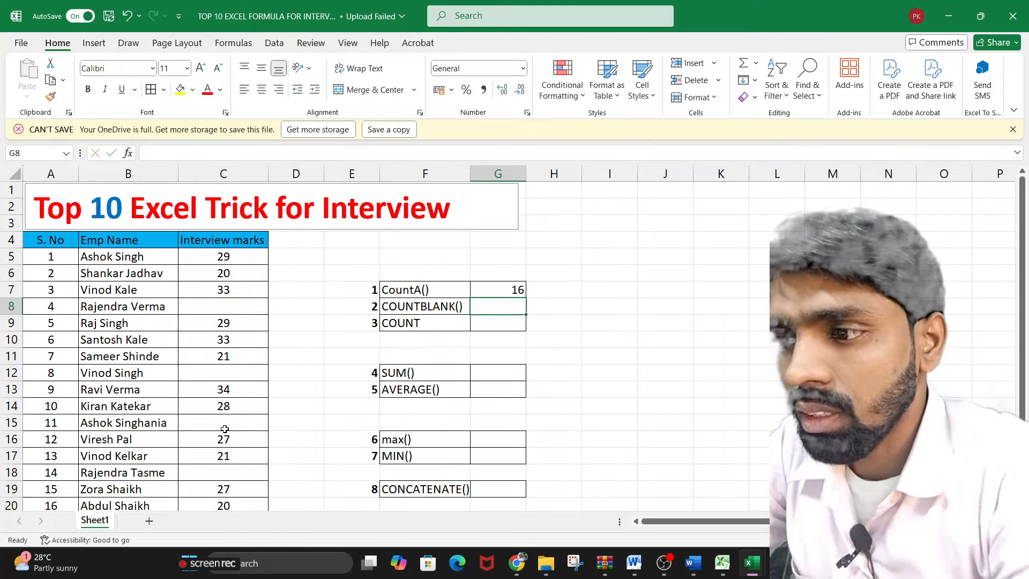
pyautogui.doubleClick(494, 290)
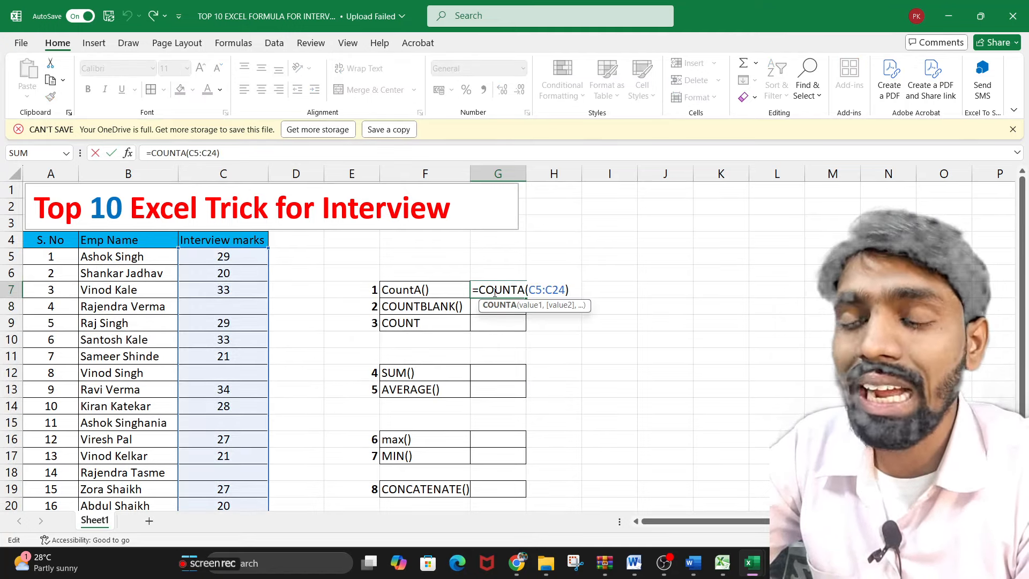
pyautogui.press('Return')
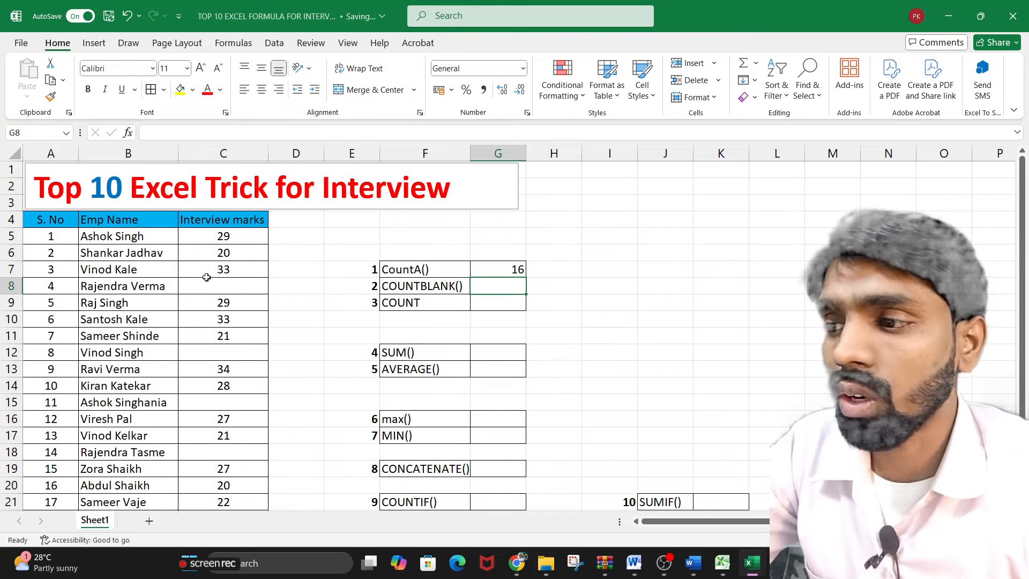
# Count the empty interview marks in cell G8 with the formula =COUNTBLANK(C5:C24)
pyautogui.scroll(-2, 215, 319)
pyautogui.scroll(1, 215, 318)
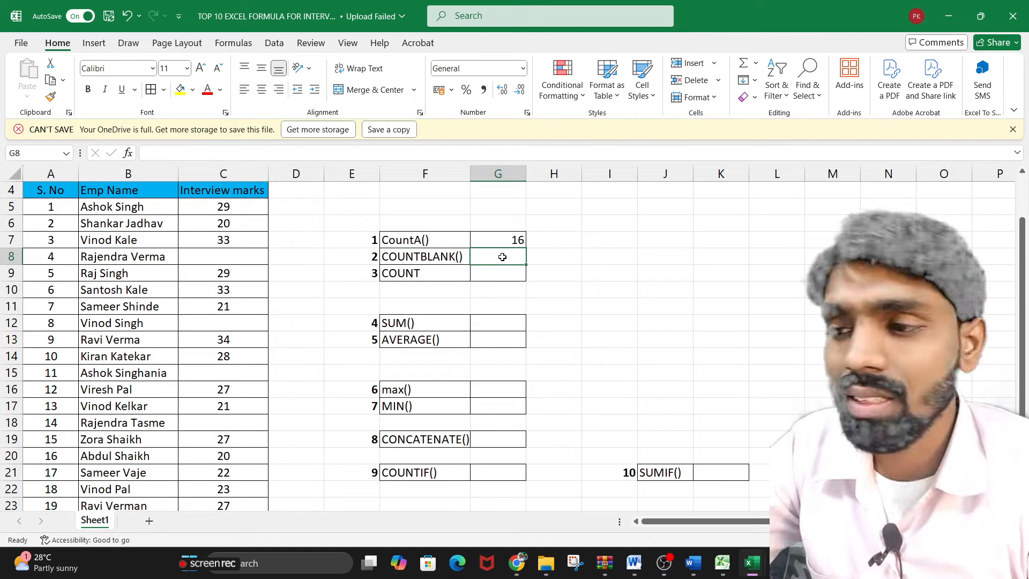
pyautogui.write('=COU')
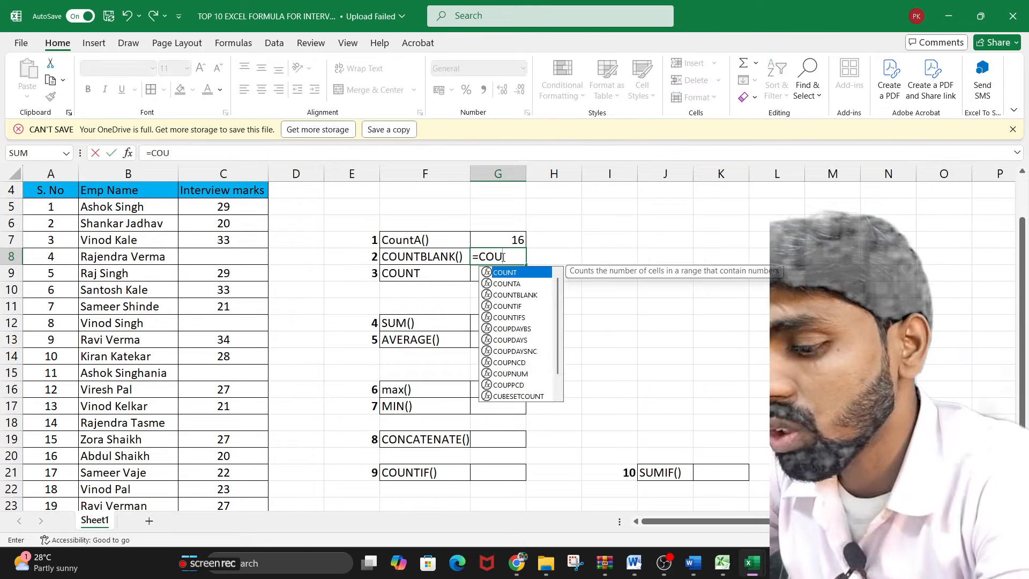
pyautogui.write('NTBL')
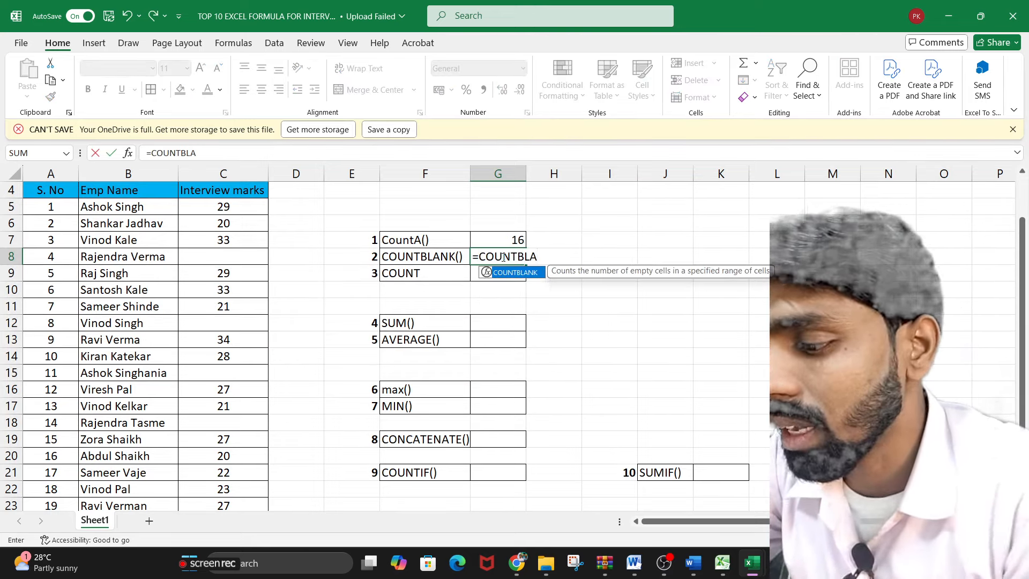
pyautogui.write('A')
pyautogui.press('Tab')
pyautogui.press('BackSpace')
pyautogui.press('BackSpace')
pyautogui.press('BackSpace')
pyautogui.press('BackSpace')
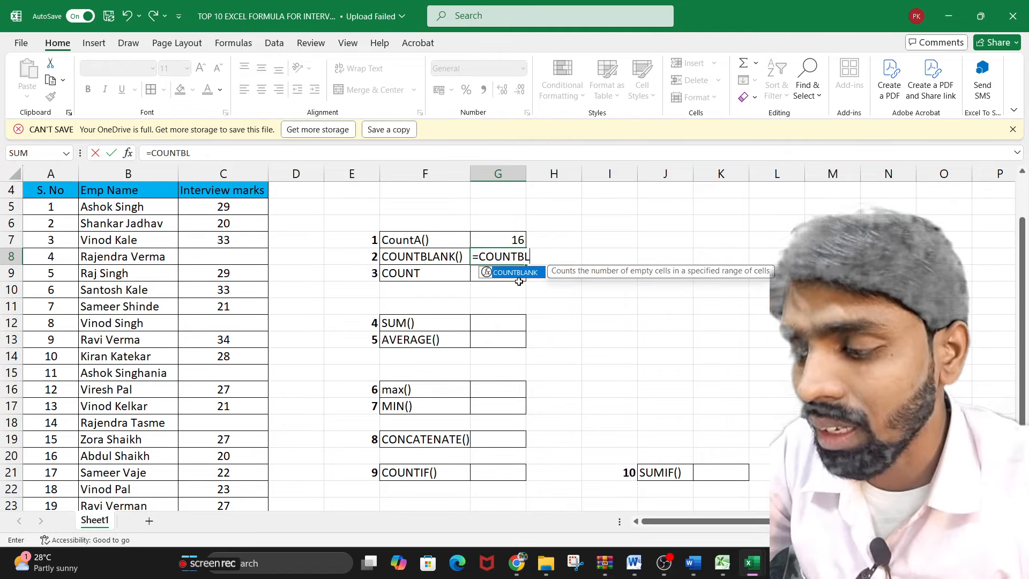
pyautogui.doubleClick(518, 282)
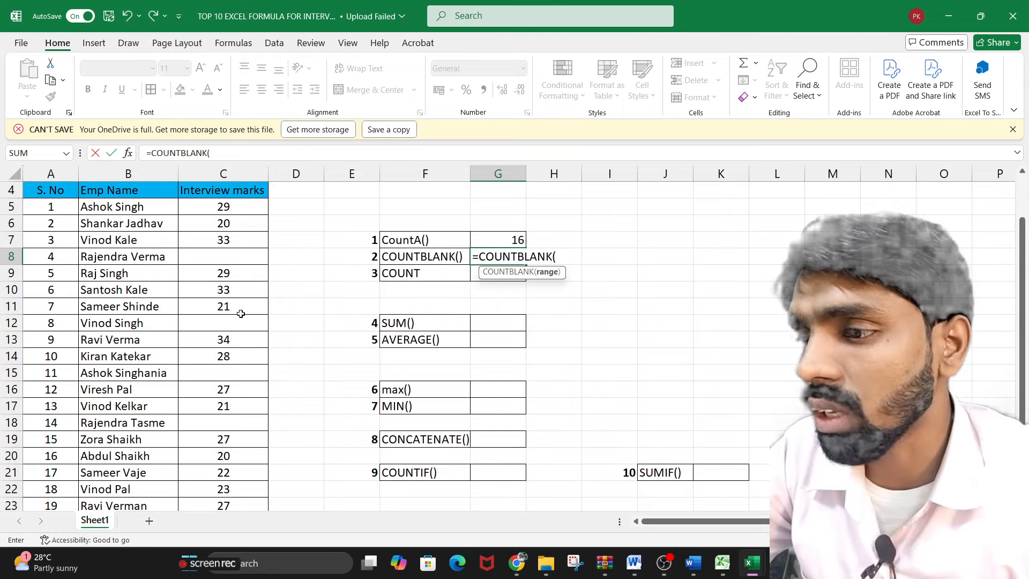
pyautogui.moveTo(233, 210); pyautogui.dragTo(231, 489)
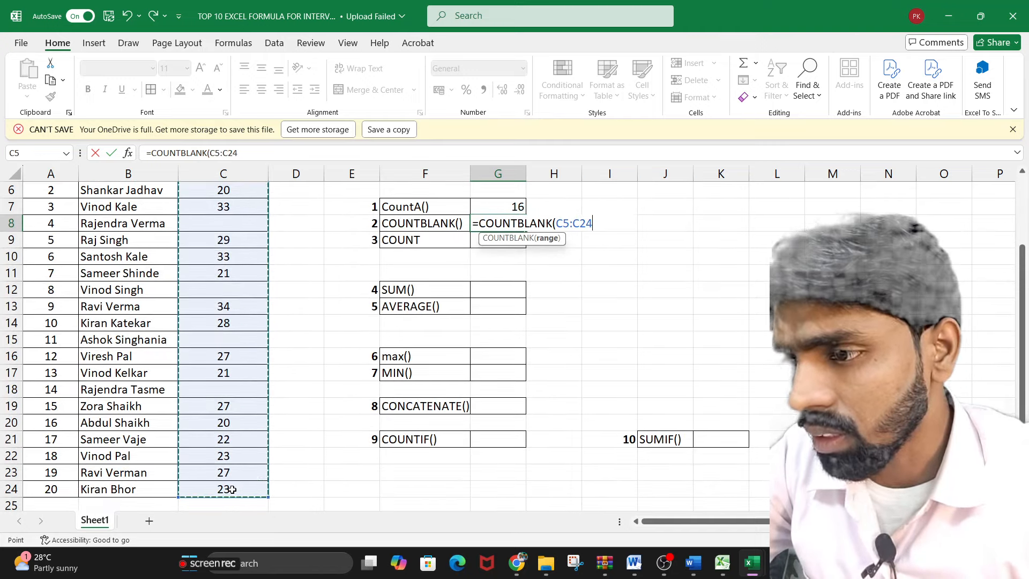
pyautogui.write(')')
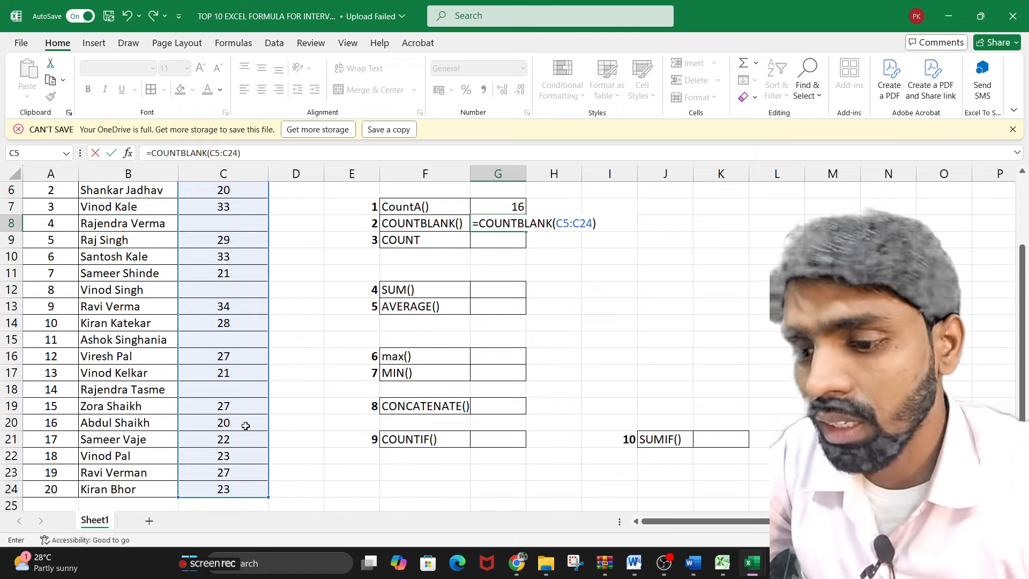
pyautogui.press('Return')
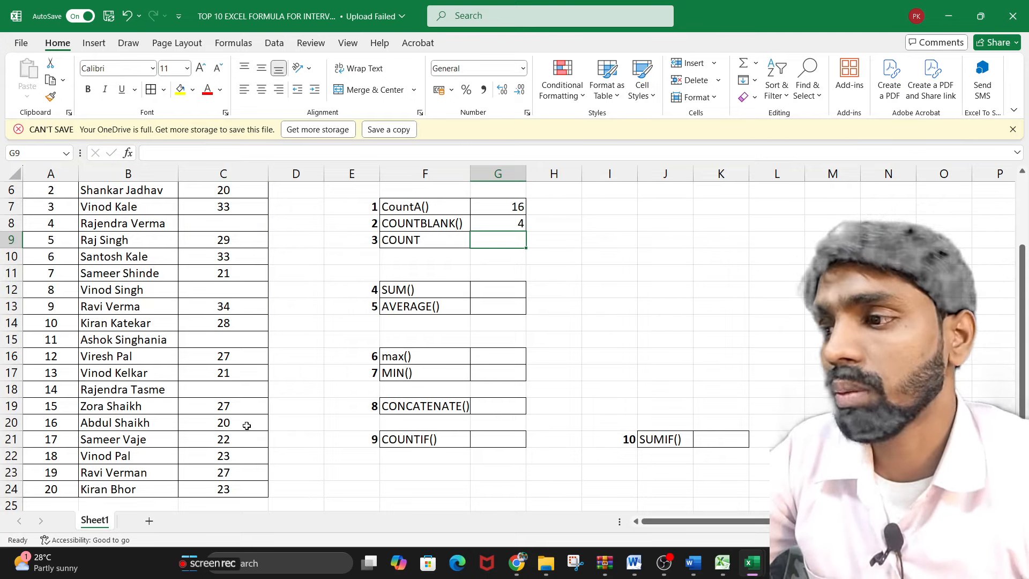
# Count the numeric cells across the employee names and marks in cell G9 with =COUNT(B5:C24)
pyautogui.scroll(2, 247, 425)
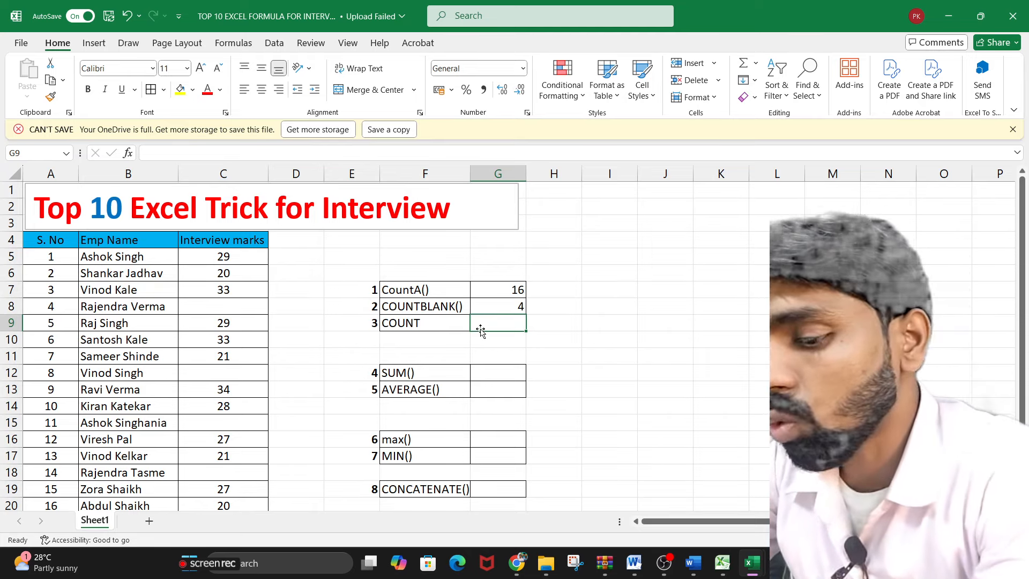
pyautogui.write('=COUN')
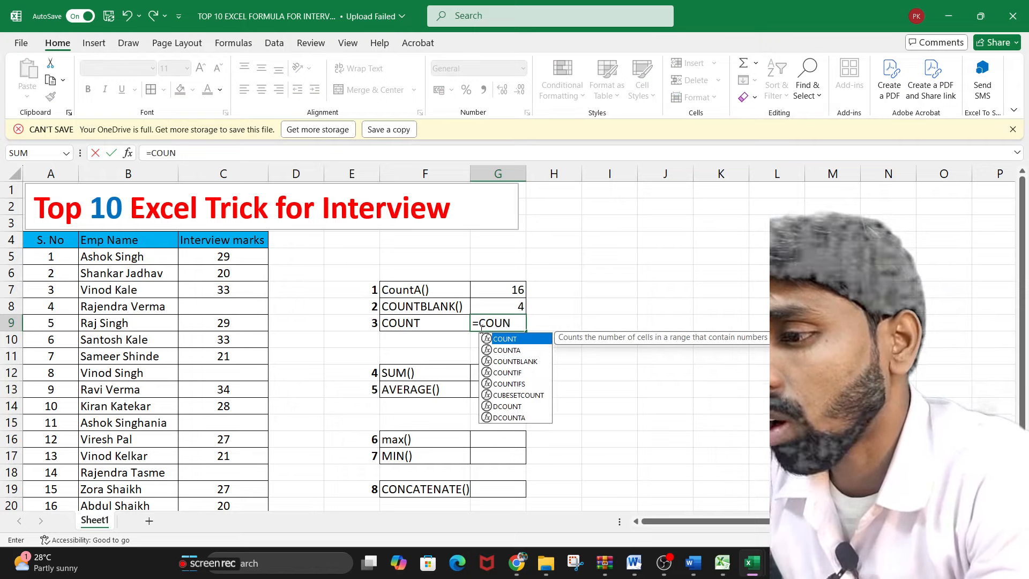
pyautogui.write('T')
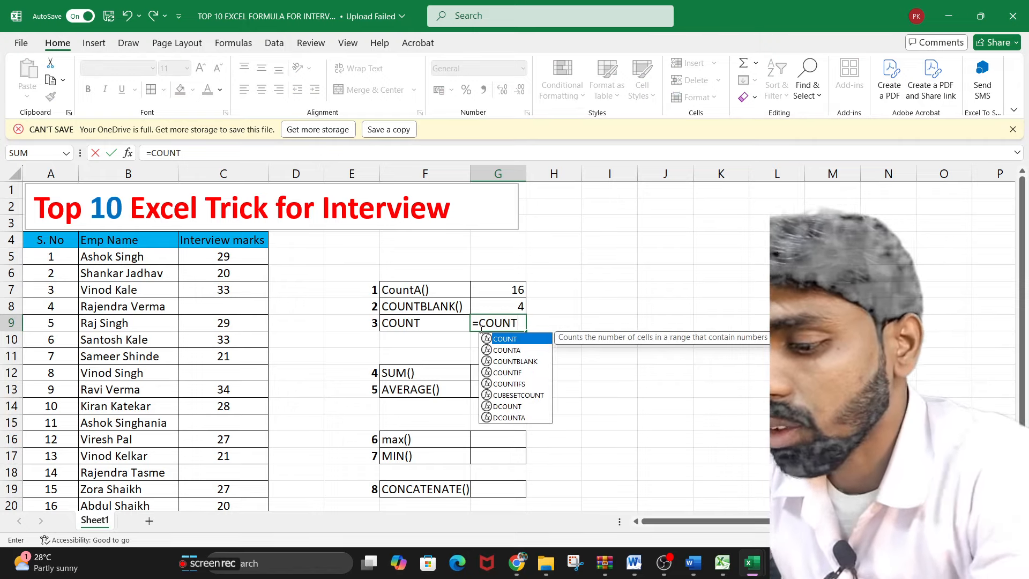
pyautogui.write('(')
pyautogui.scroll(-1, 428, 241)
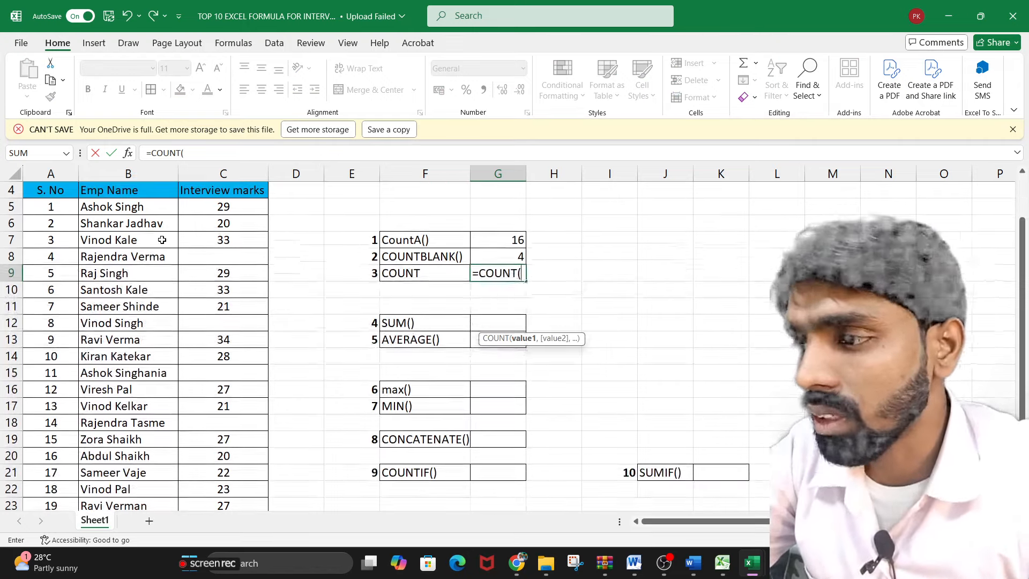
pyautogui.moveTo(138, 210); pyautogui.dragTo(221, 503)
pyautogui.scroll(2, 221, 456)
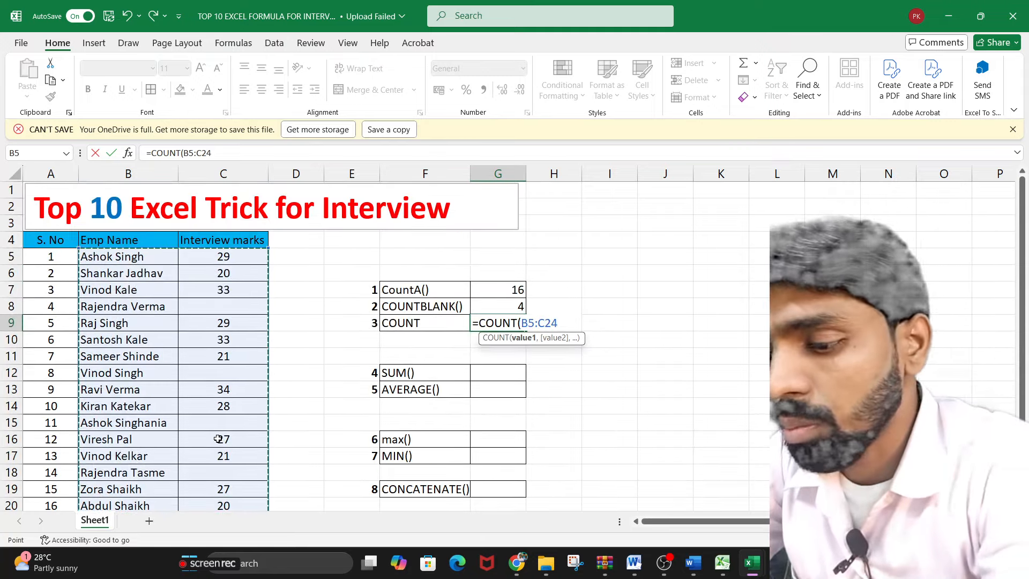
pyautogui.press('Return')
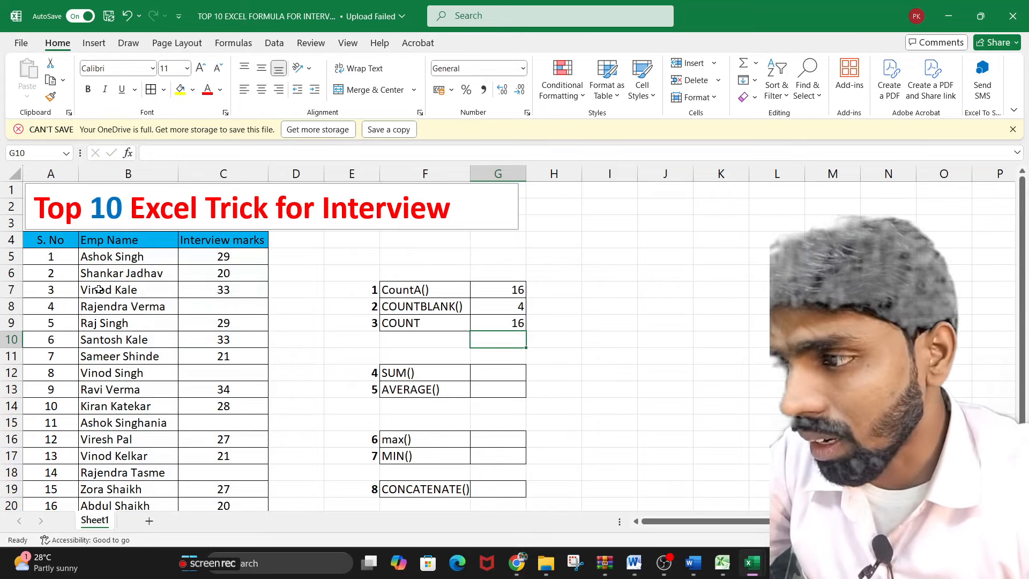
# Test the COUNT formula by replacing the employee name in B5 with 20, and undo the replacement
pyautogui.click(117, 258)
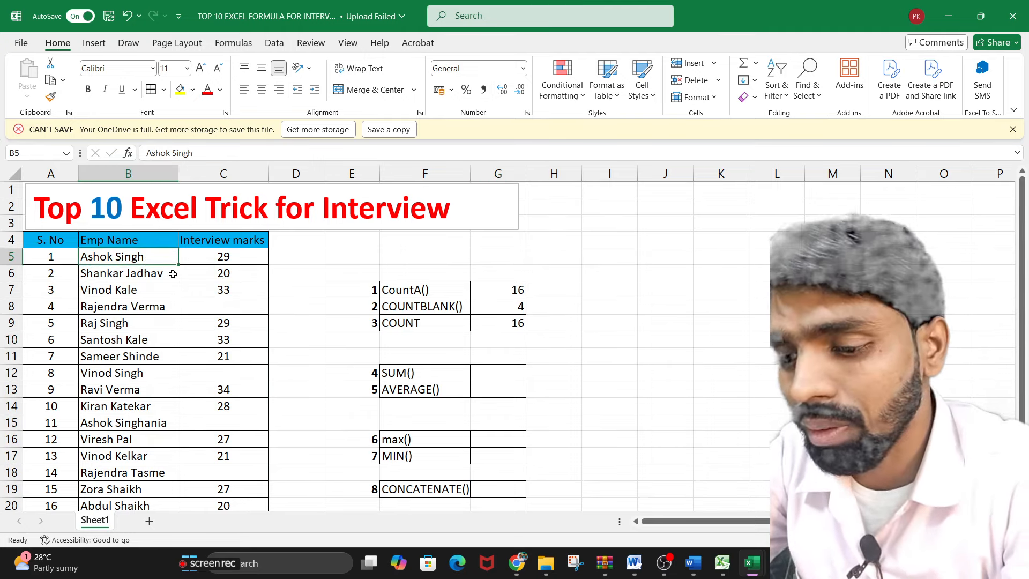
pyautogui.write('20')
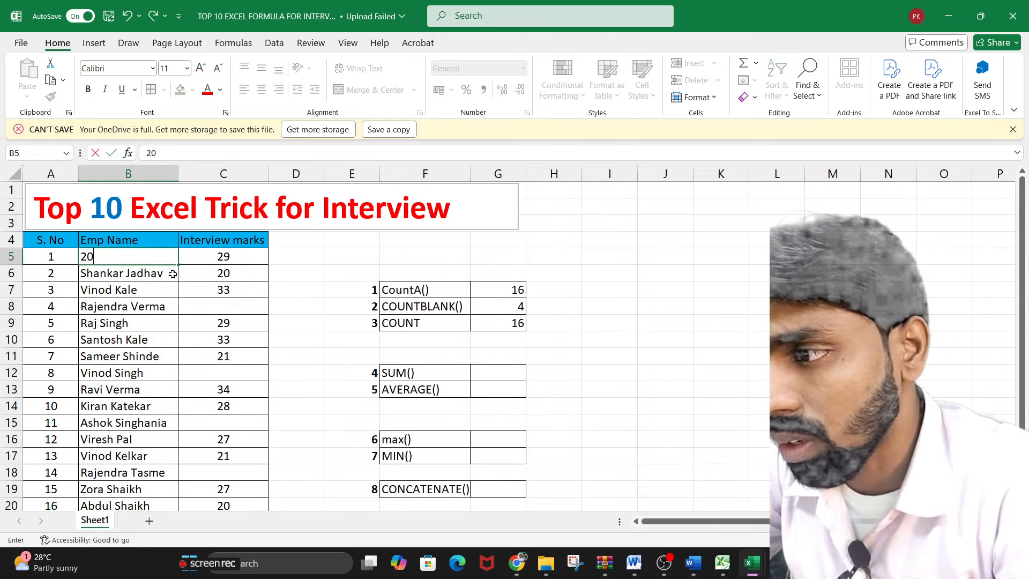
pyautogui.press('Return')
pyautogui.click(510, 322)
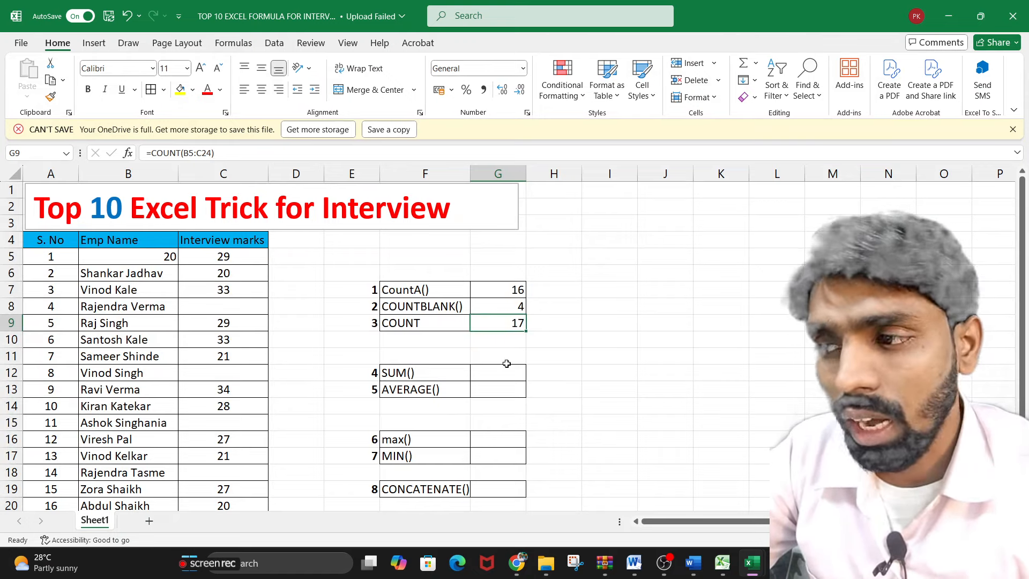
pyautogui.hotkey('ctrl', 'z')
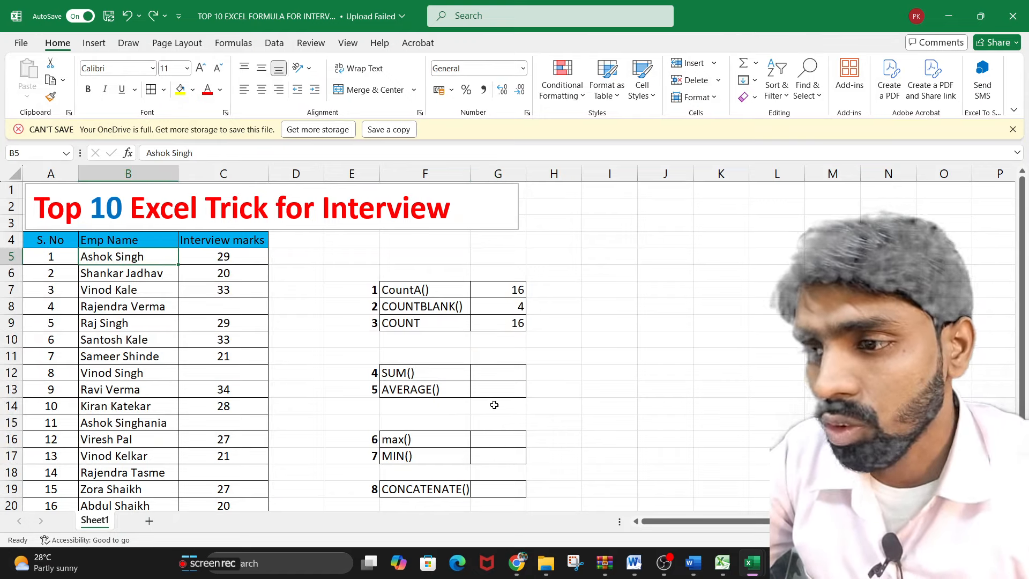
pyautogui.click(502, 323)
pyautogui.click(154, 265)
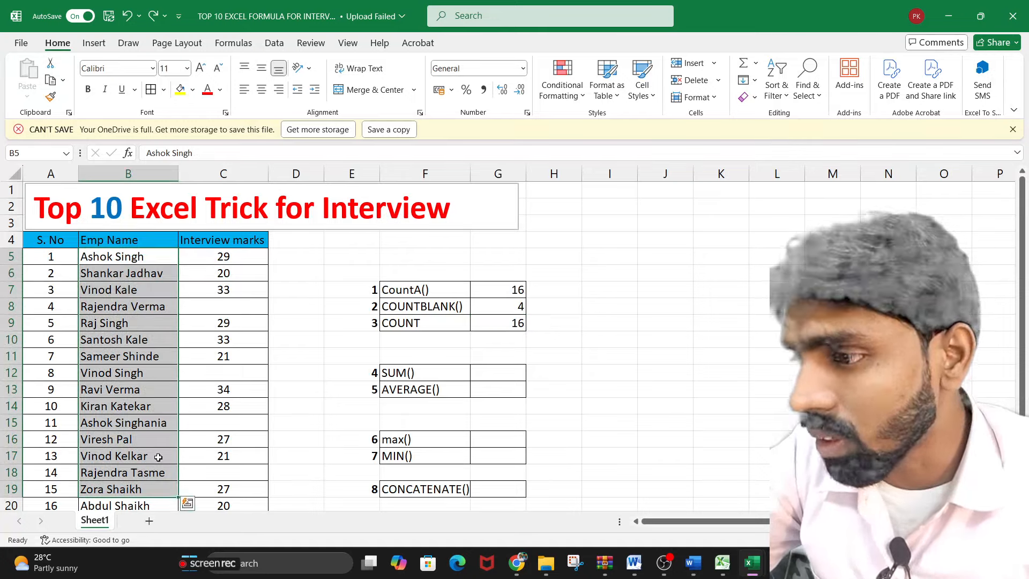
pyautogui.moveTo(234, 261); pyautogui.dragTo(237, 405)
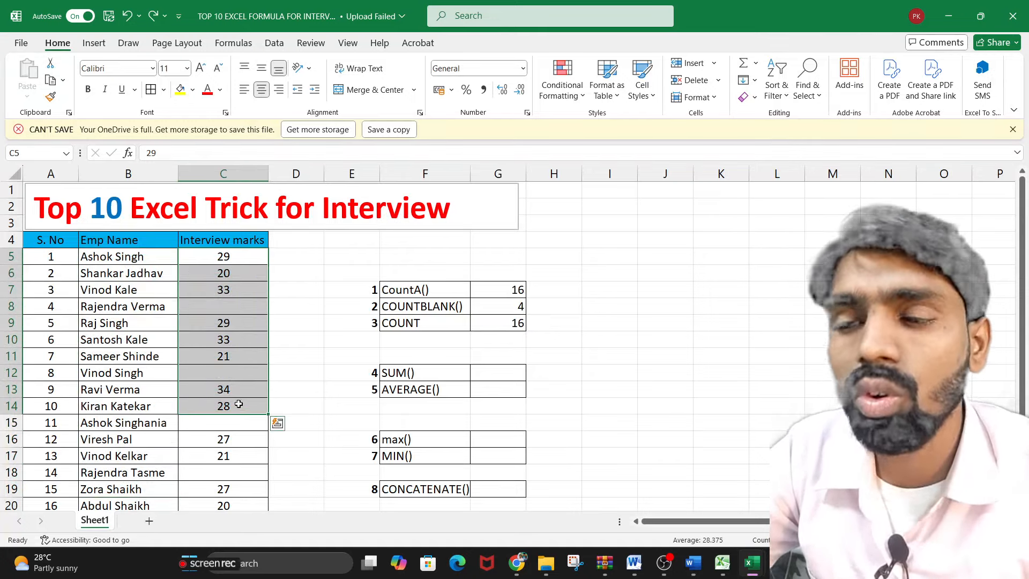
pyautogui.click(332, 363)
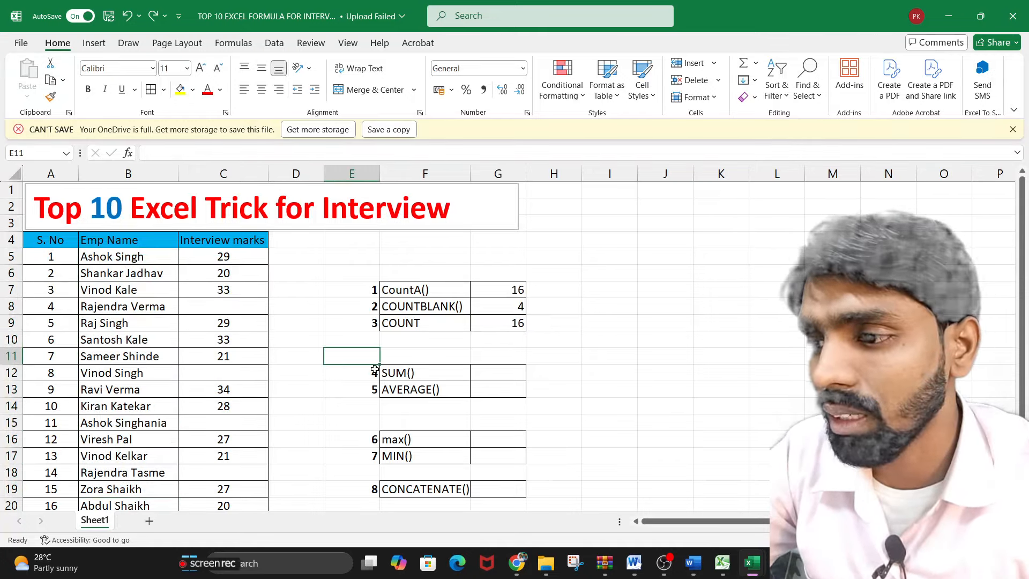
# Total the interview marks in cell G12 with the formula =SUM(C5:C24)
pyautogui.scroll(-1, 393, 370)
pyautogui.click(483, 323)
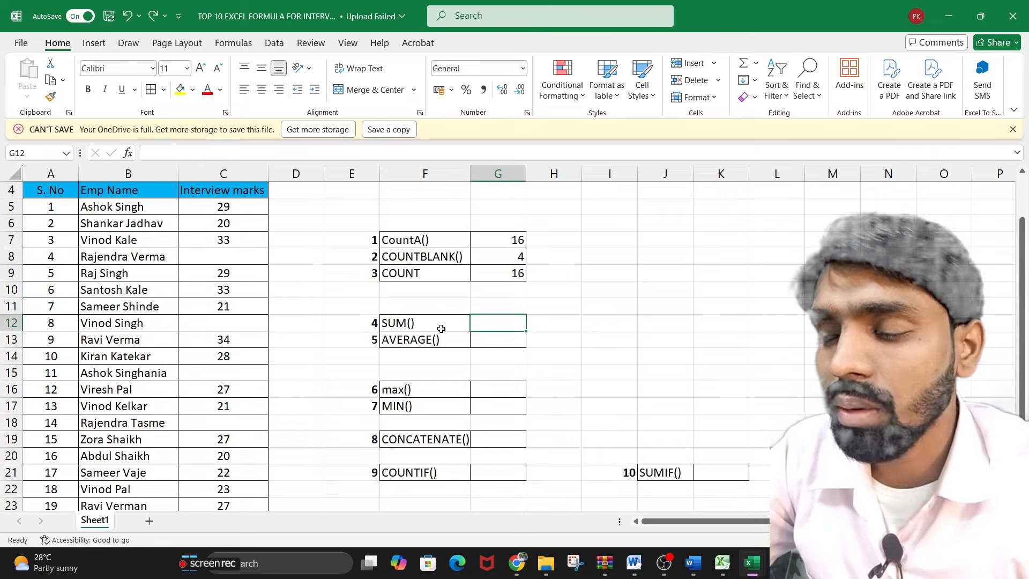
pyautogui.write('=SUM(')
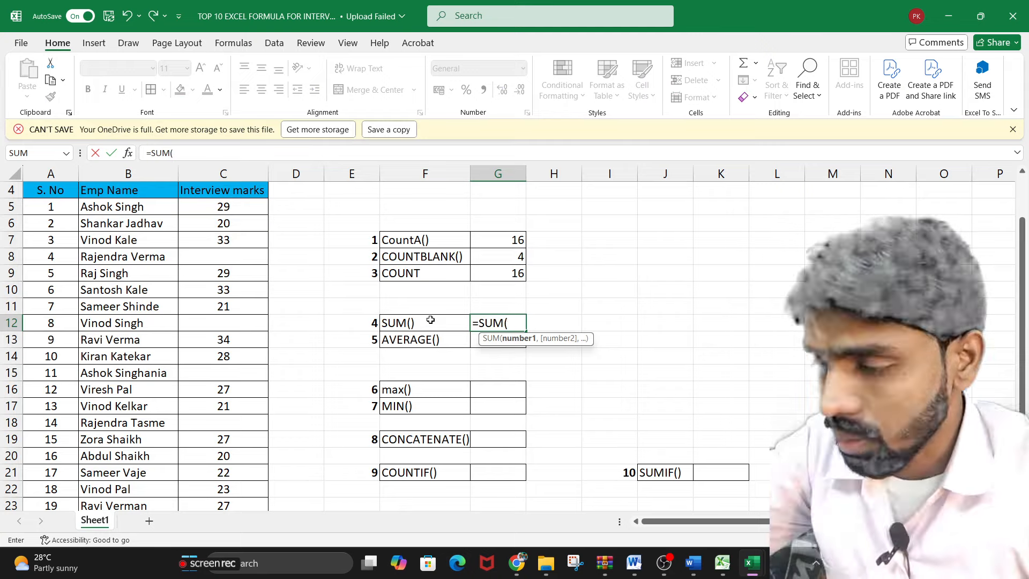
pyautogui.moveTo(238, 209); pyautogui.dragTo(223, 474)
pyautogui.write(')')
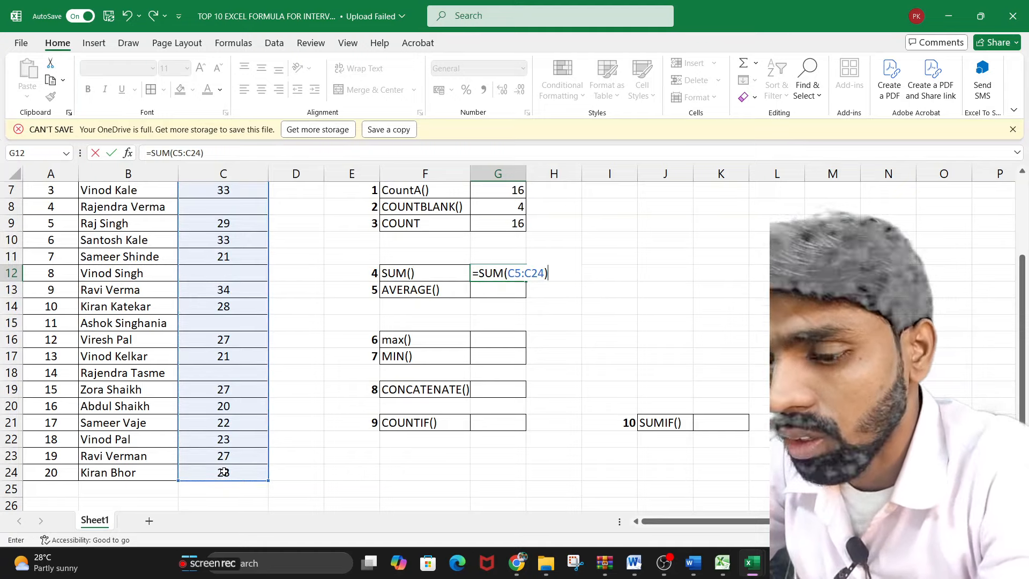
pyautogui.press('Return')
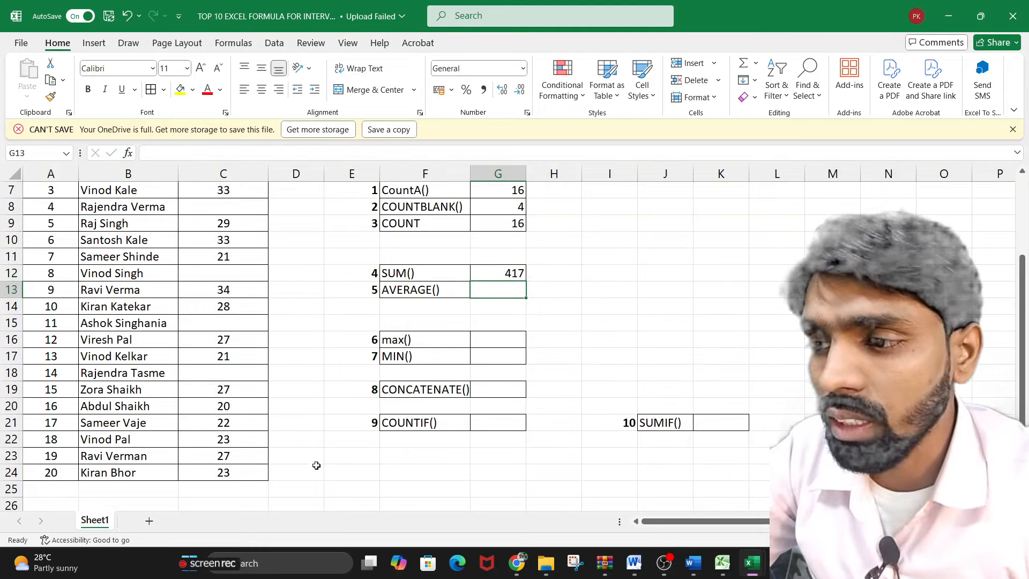
pyautogui.scroll(2, 397, 348)
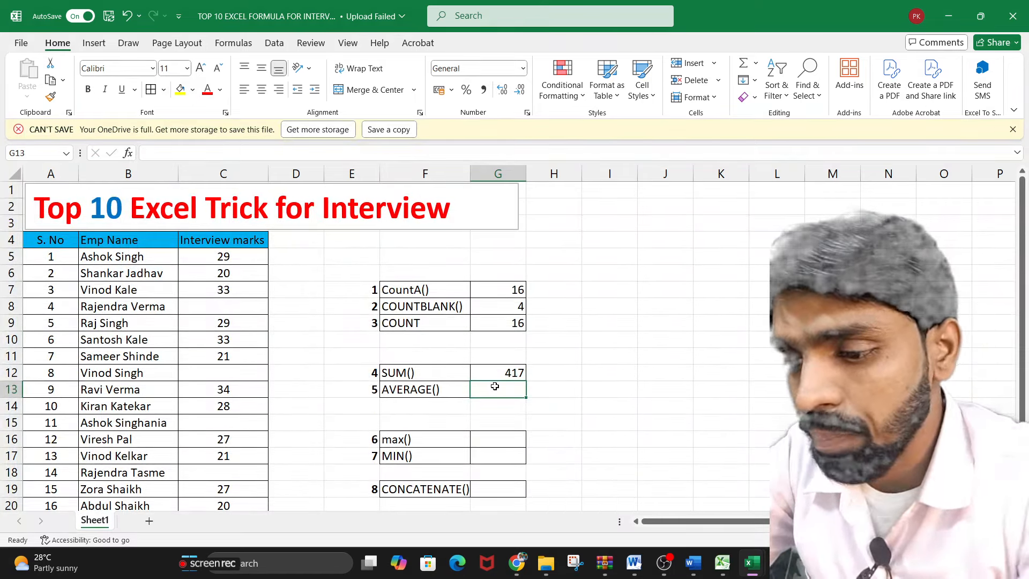
pyautogui.write('=COUNTIF')
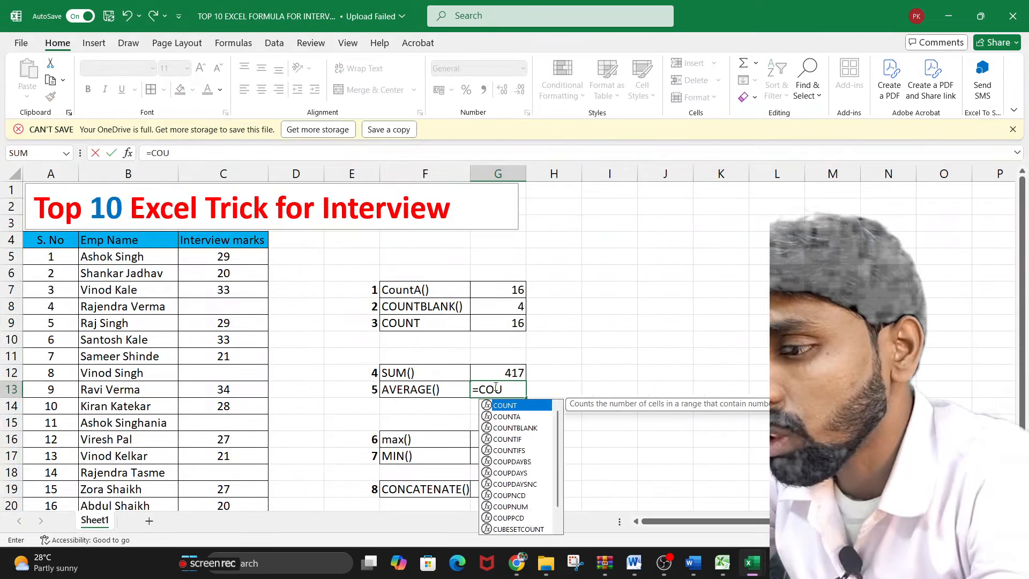
pyautogui.press('BackSpace')
pyautogui.press('BackSpace')
pyautogui.press('BackSpace')
pyautogui.press('BackSpace')
pyautogui.press('BackSpace')
pyautogui.press('BackSpace')
pyautogui.press('BackSpace')
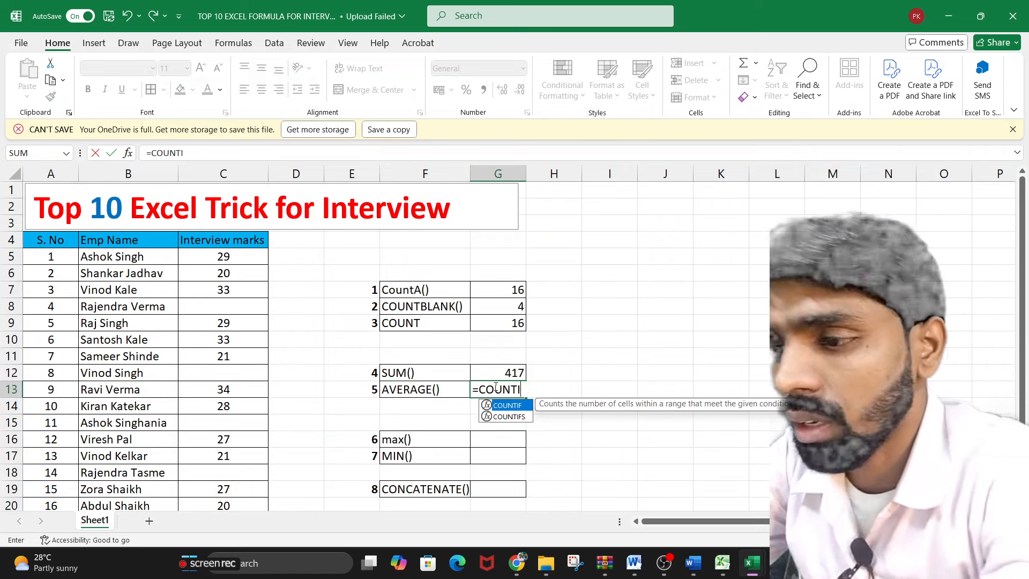
# Calculate the average interview mark in cell G13 with the formula =AVERAGE(C5:C24)
pyautogui.write('AVERA')
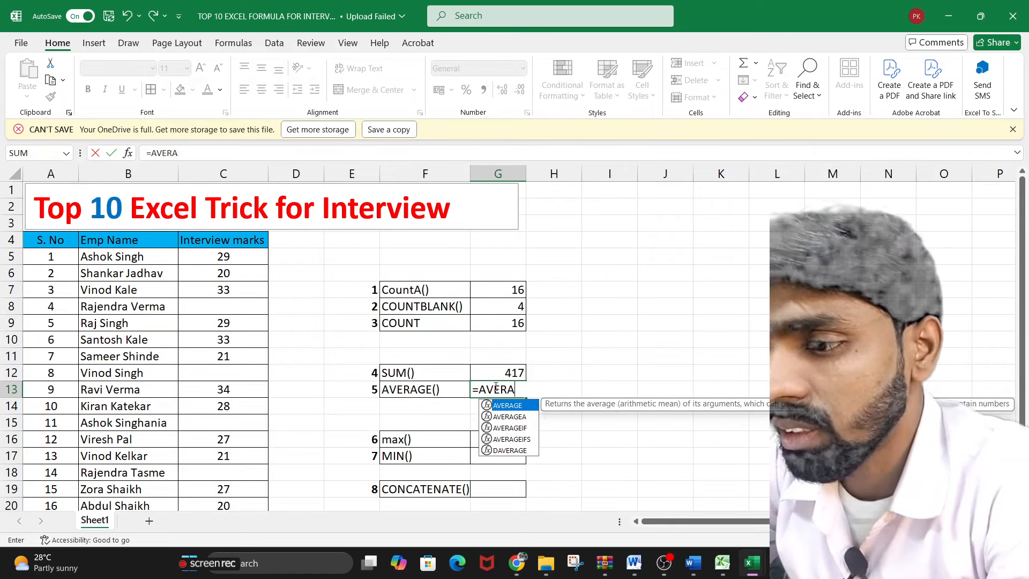
pyautogui.press('Tab')
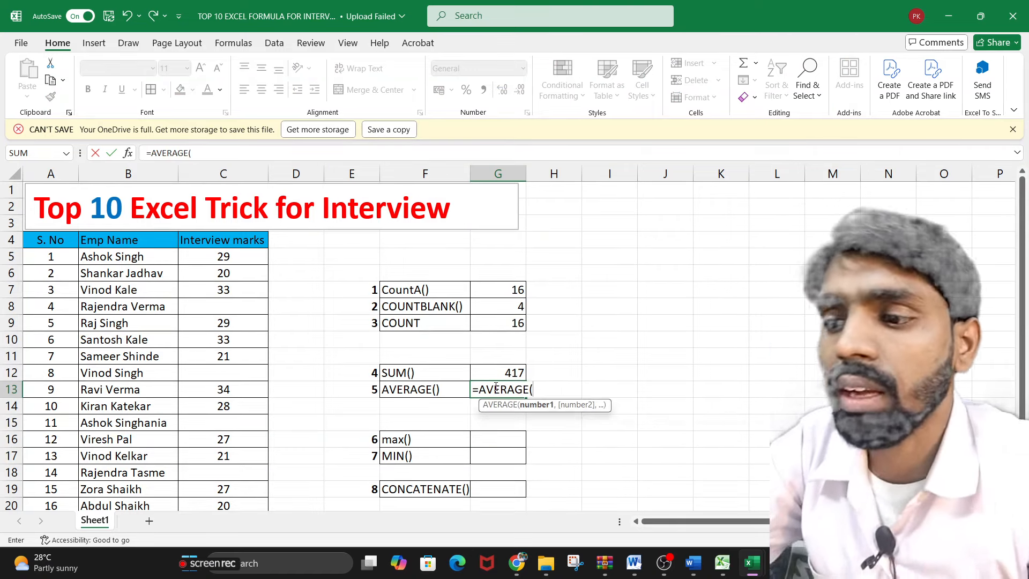
pyautogui.moveTo(241, 258); pyautogui.dragTo(238, 339)
pyautogui.moveTo(231, 557); pyautogui.dragTo(269, 494)
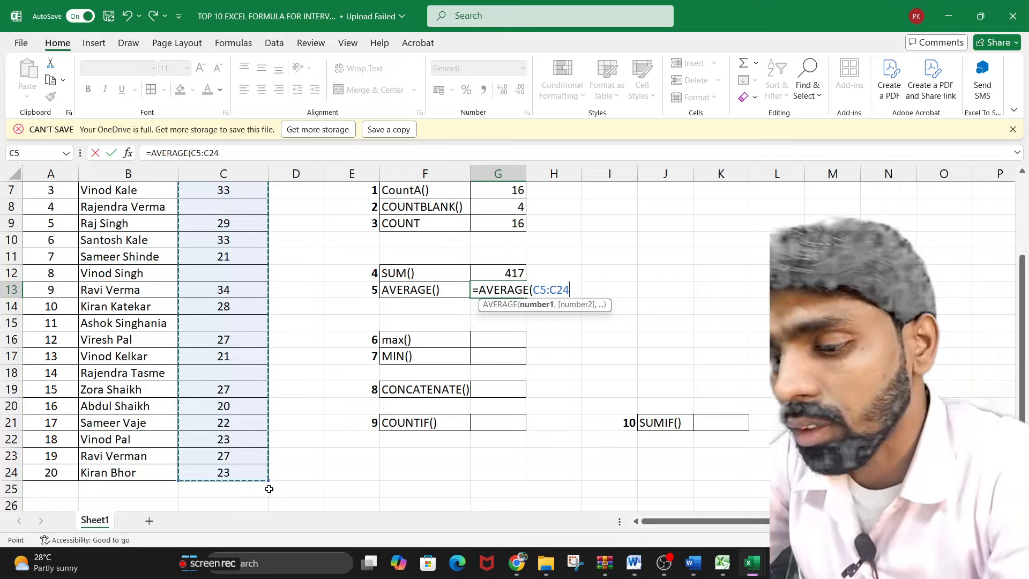
pyautogui.write(')')
pyautogui.press('Return')
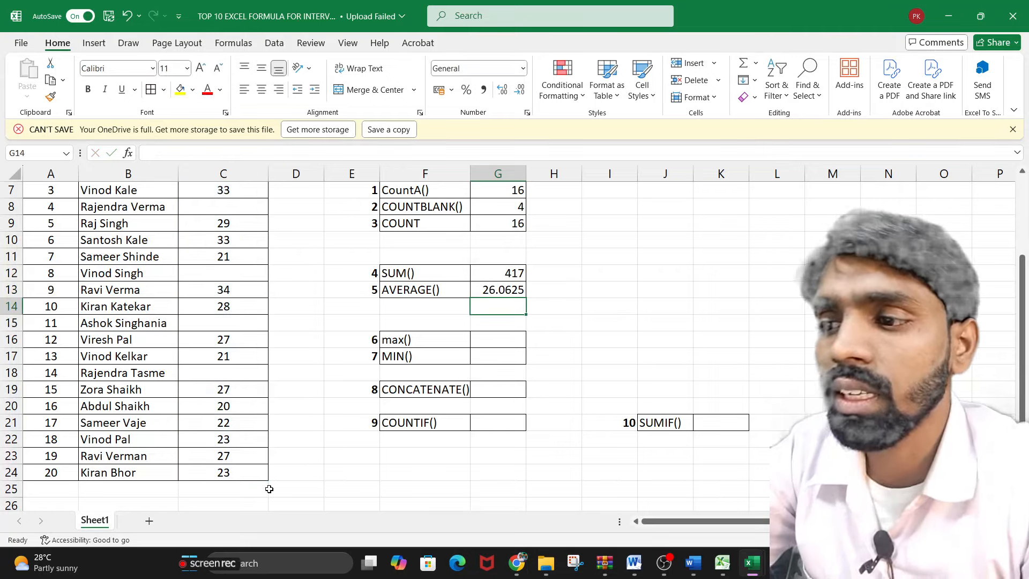
# Find the highest interview mark in cell G16 with the formula =MAX(C5:C24)
pyautogui.scroll(1, 484, 332)
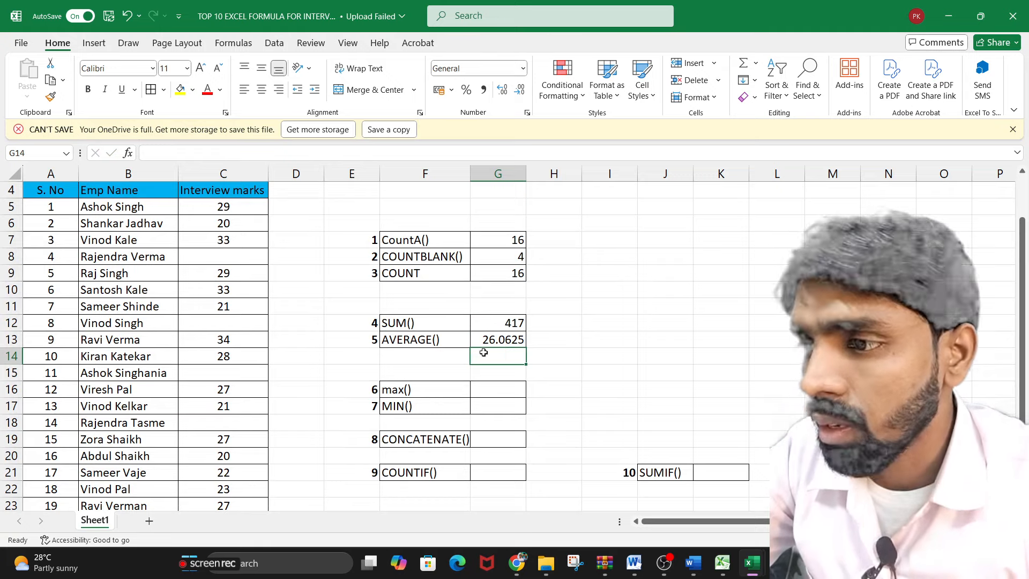
pyautogui.scroll(-1, 117, 383)
pyautogui.scroll(1, 388, 368)
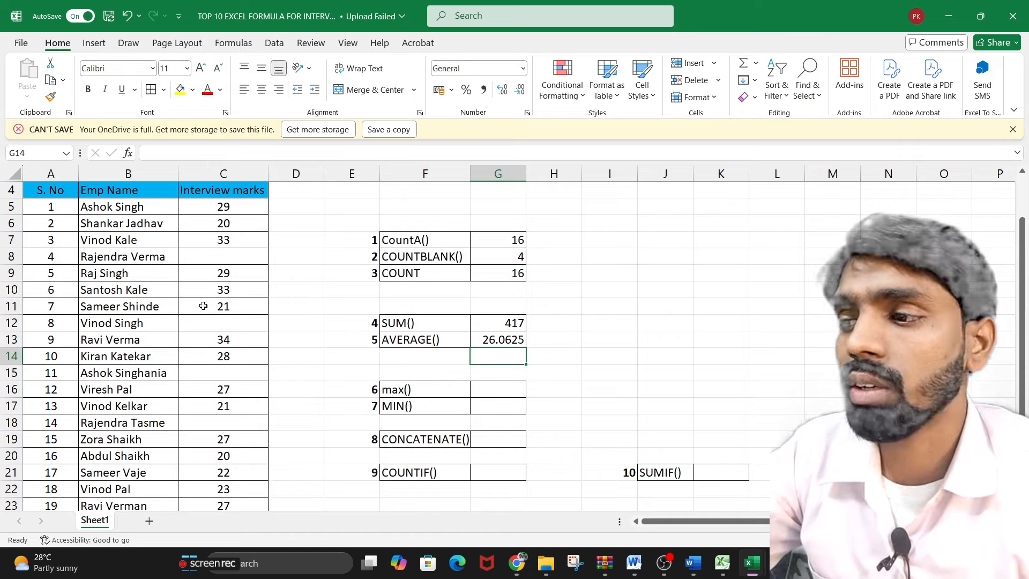
pyautogui.click(490, 391)
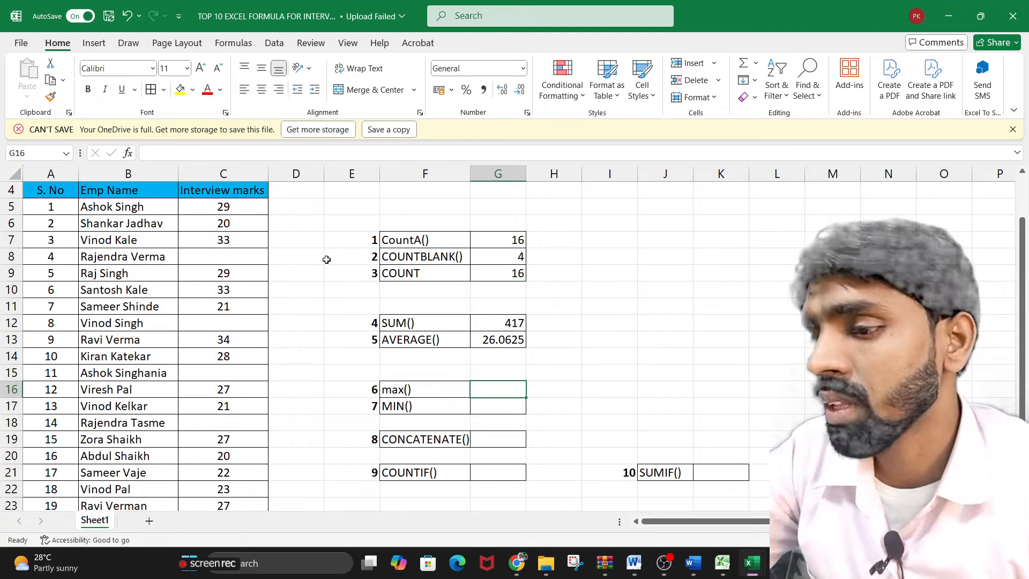
pyautogui.write('=')
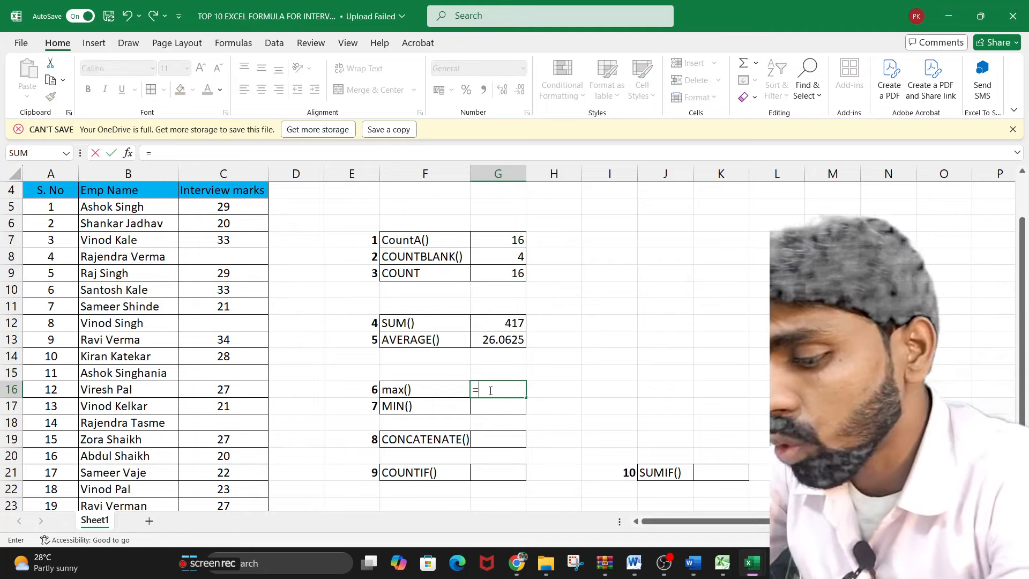
pyautogui.write('MAX(')
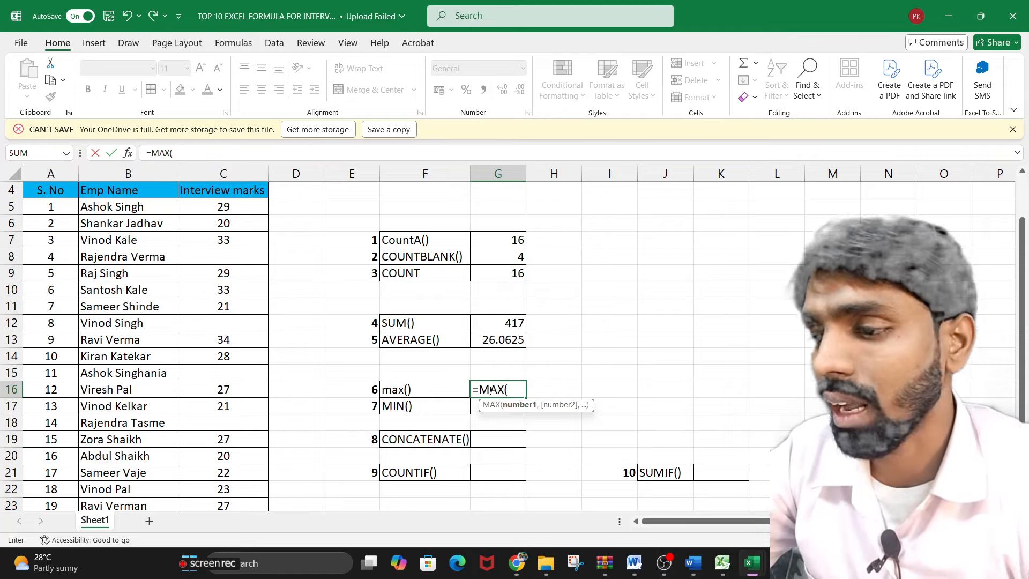
pyautogui.moveTo(235, 212); pyautogui.dragTo(238, 477)
pyautogui.write(')')
pyautogui.press('Return')
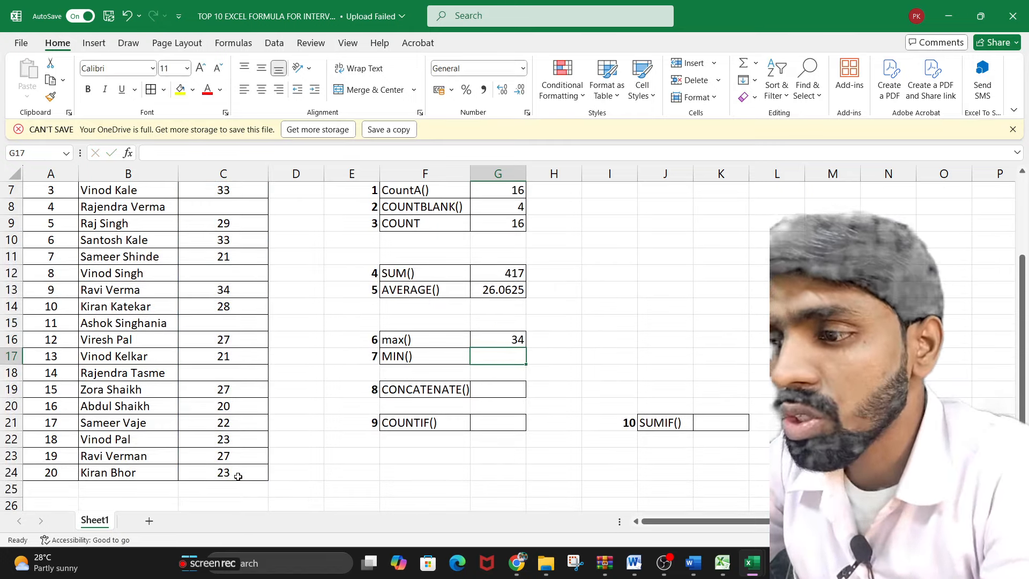
# Check the highest mark in C13, then test the MAX formula by setting the interview mark in C22 to 80
pyautogui.scroll(2, 238, 476)
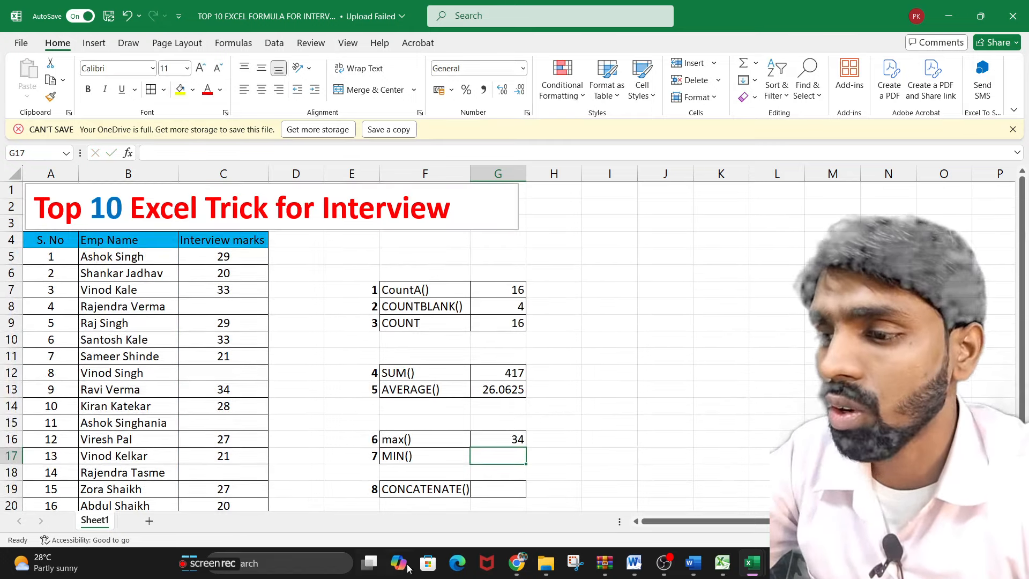
pyautogui.click(114, 390)
pyautogui.click(230, 391)
pyautogui.scroll(-1, 271, 401)
pyautogui.scroll(-1, 270, 401)
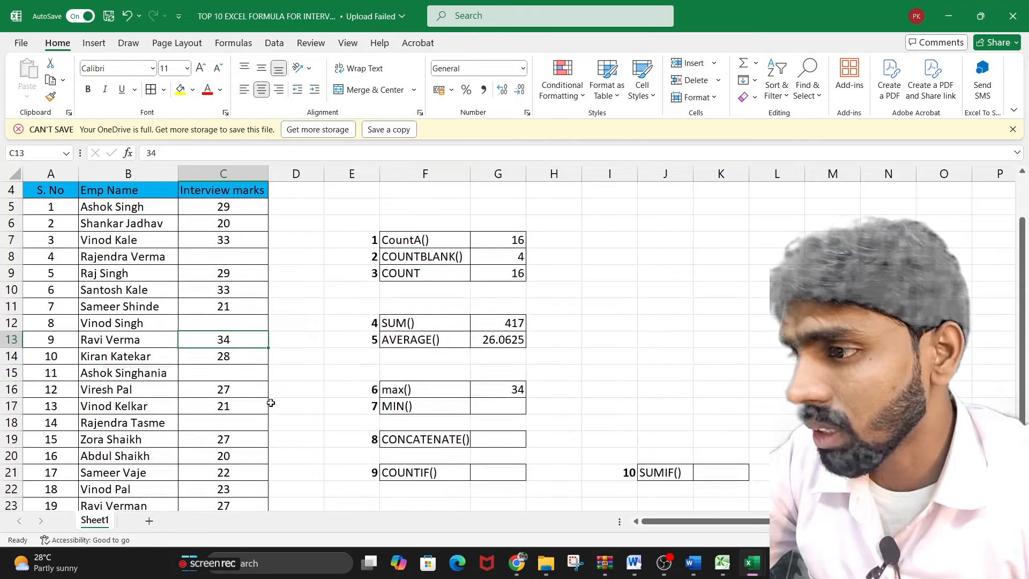
pyautogui.scroll(-1, 271, 402)
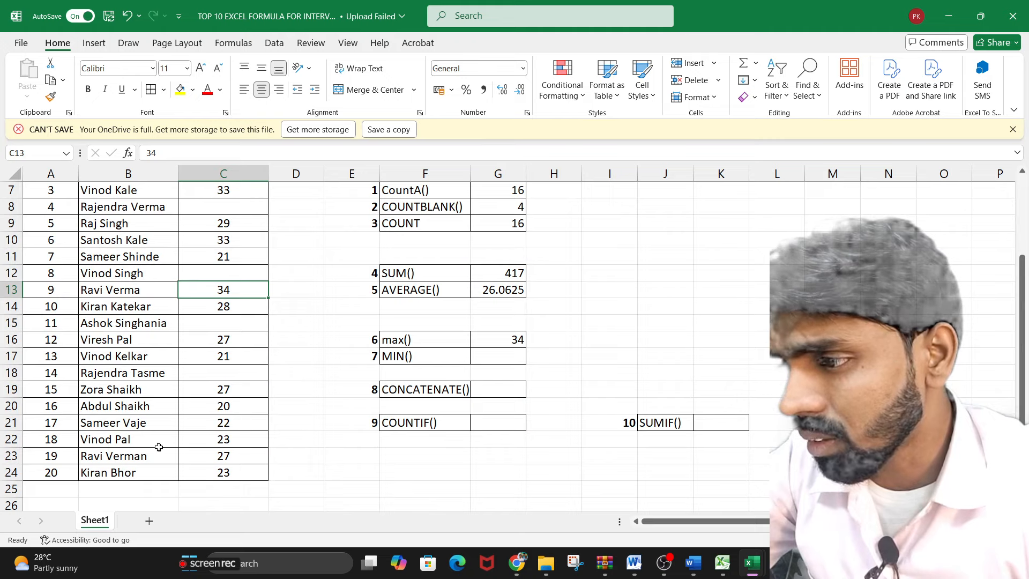
pyautogui.click(221, 440)
pyautogui.write('8')
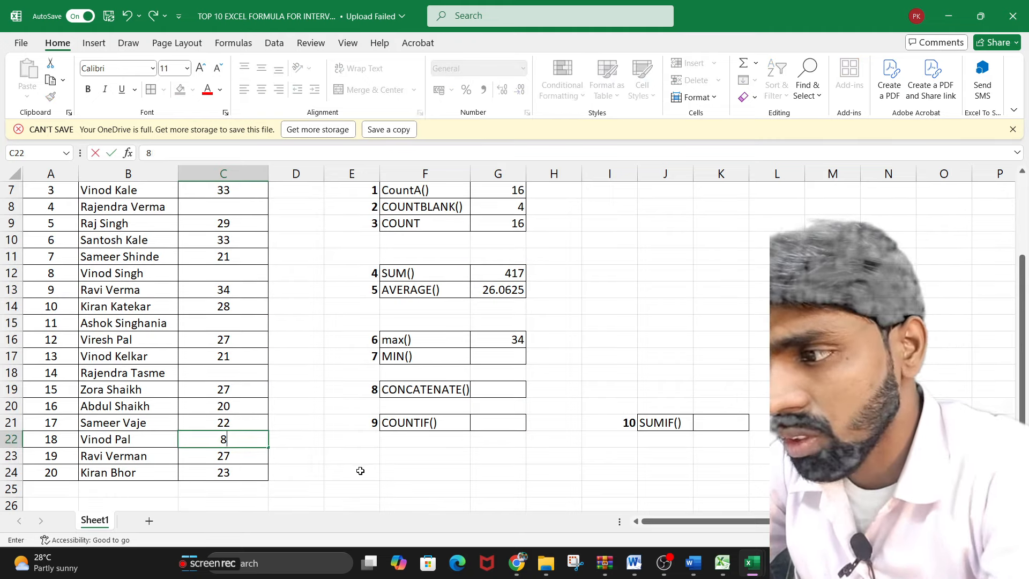
pyautogui.write('0')
pyautogui.press('Return')
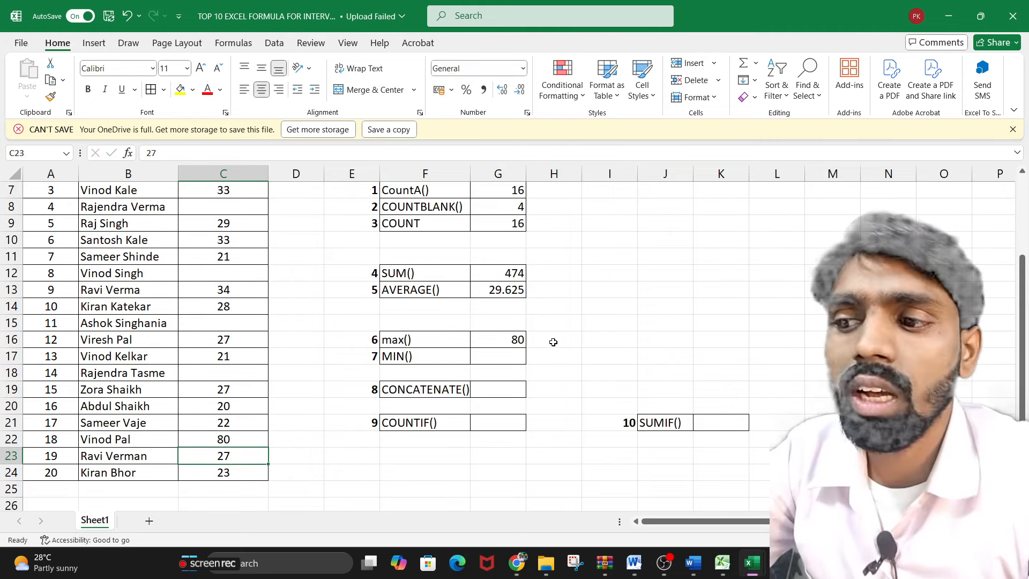
pyautogui.click(518, 343)
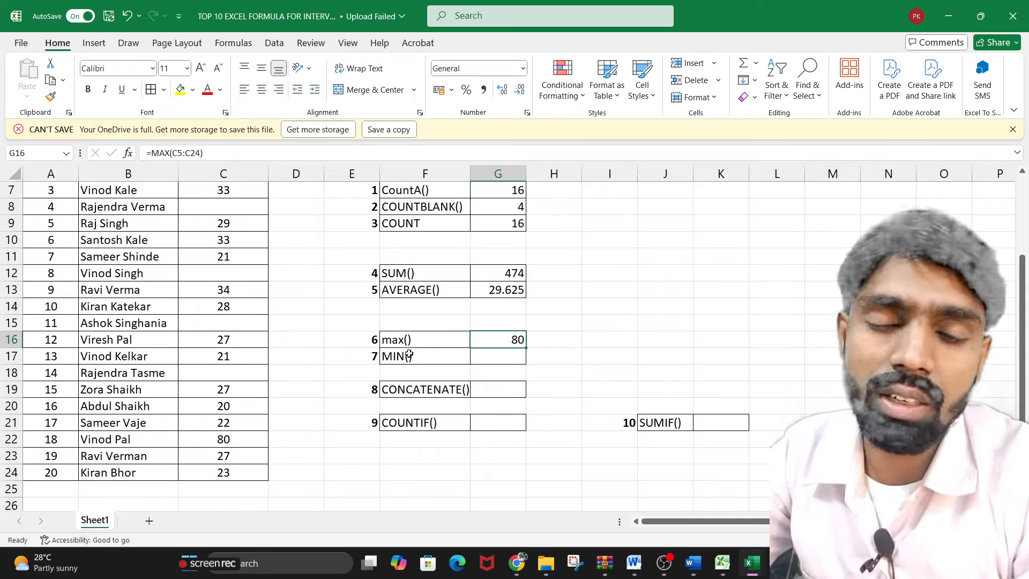
# Add the label 2ND MAX in cell I15
pyautogui.click(596, 324)
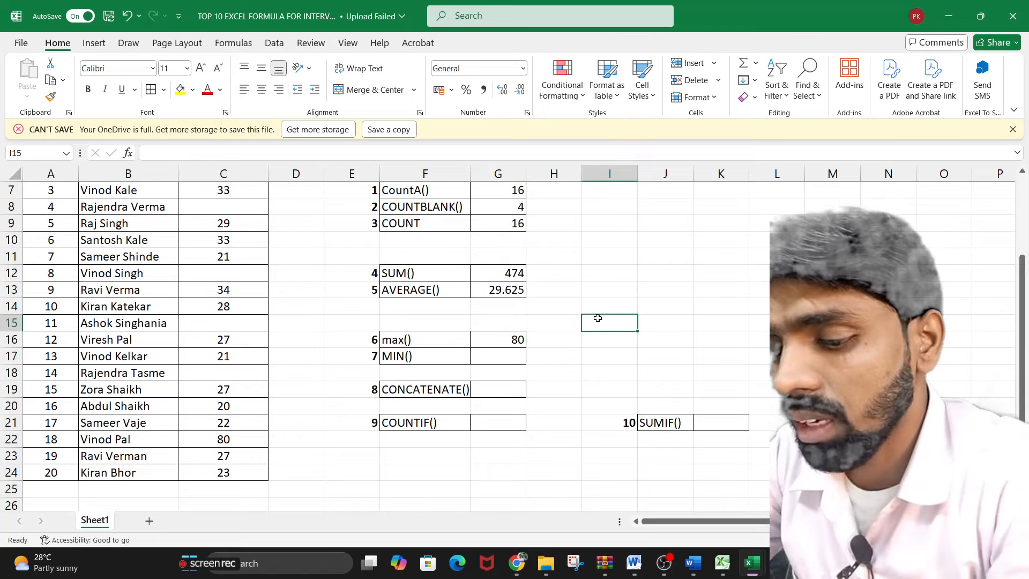
pyautogui.write('2ND')
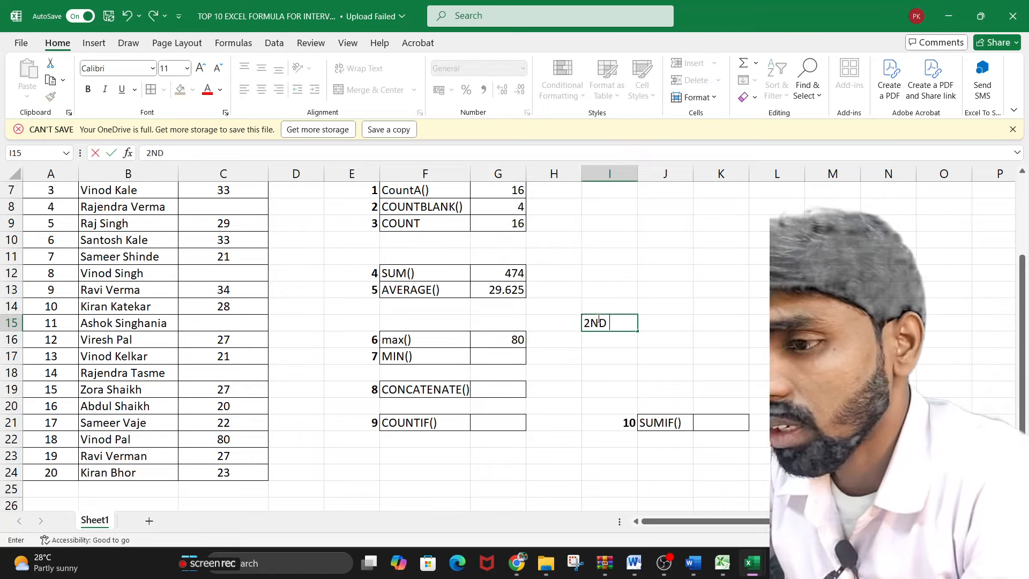
pyautogui.write(' MAX')
pyautogui.press('Return')
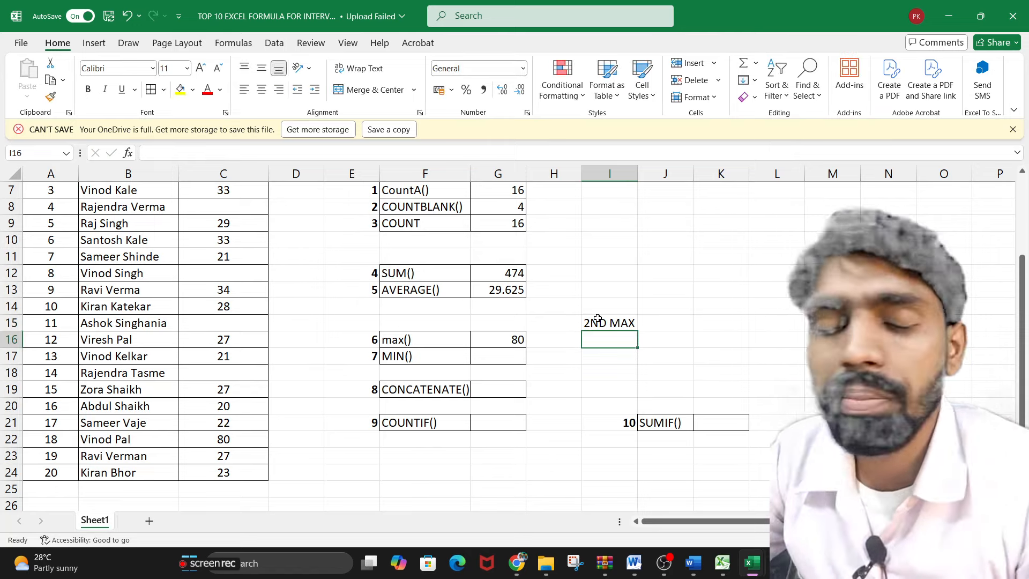
# Find the second-highest interview mark in cell I16 with the formula =LARGE(C5:C24,2)
pyautogui.write('=')
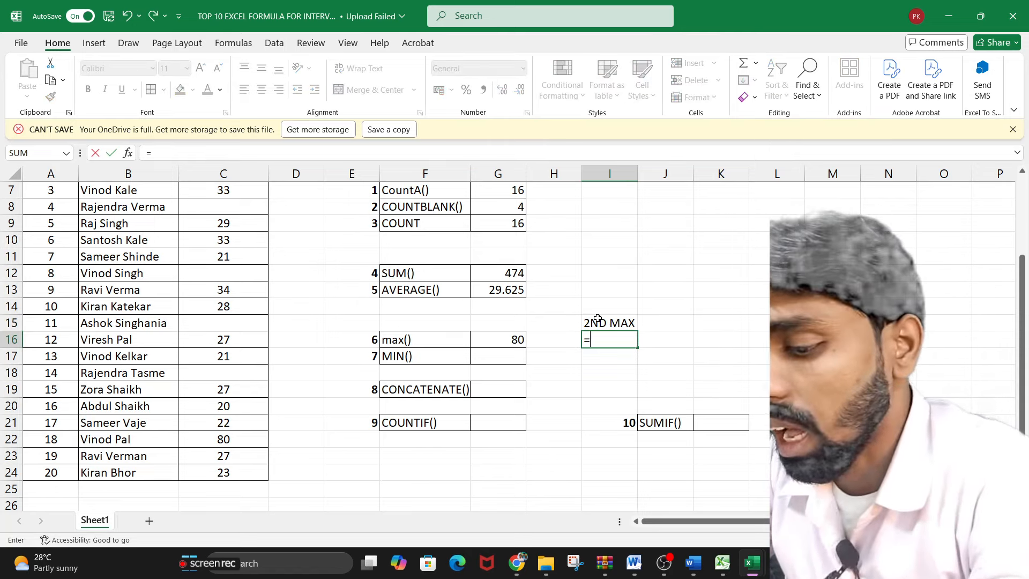
pyautogui.write('LARGE')
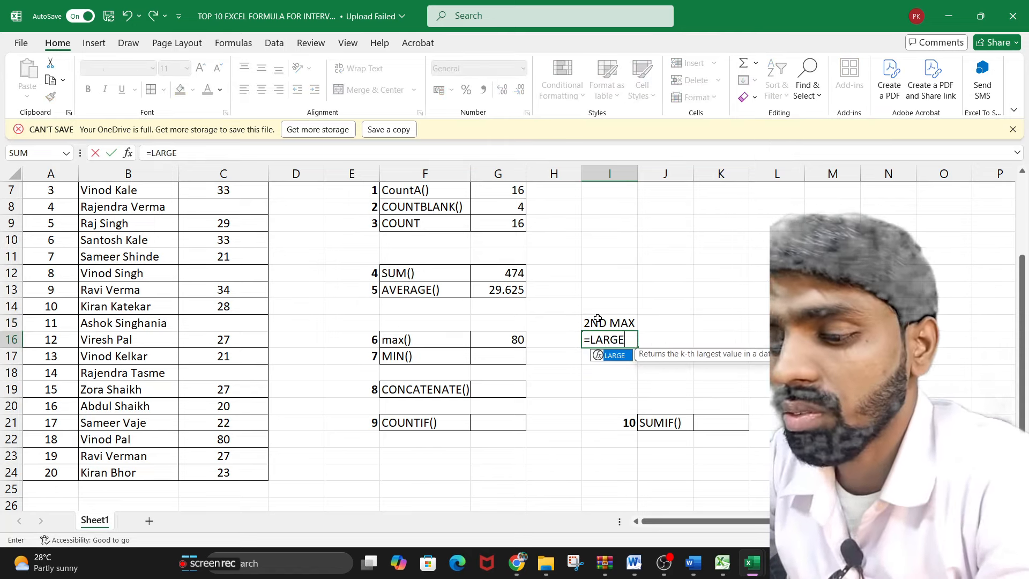
pyautogui.write('(')
pyautogui.scroll(2, 500, 263)
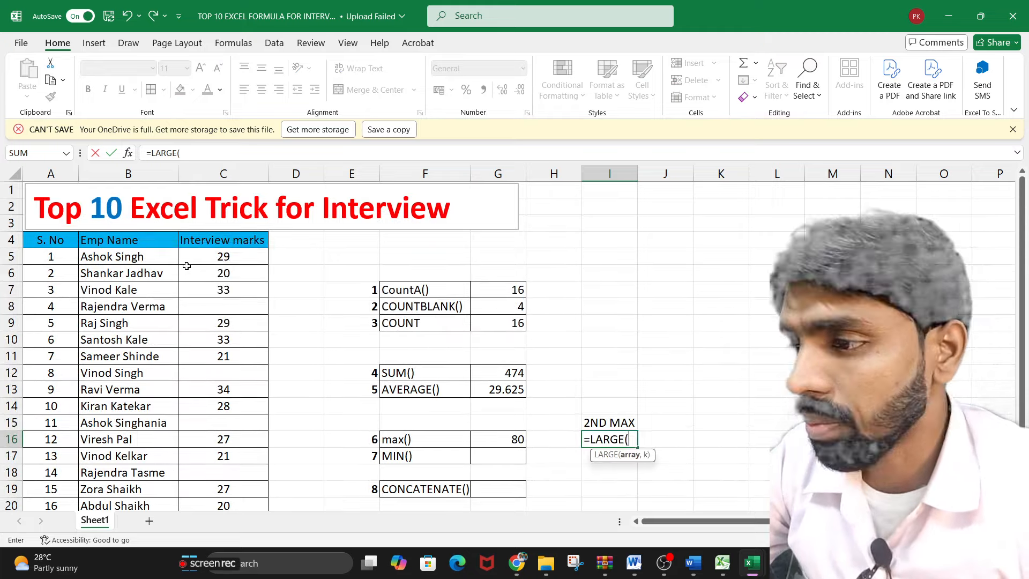
pyautogui.moveTo(206, 262); pyautogui.dragTo(244, 470)
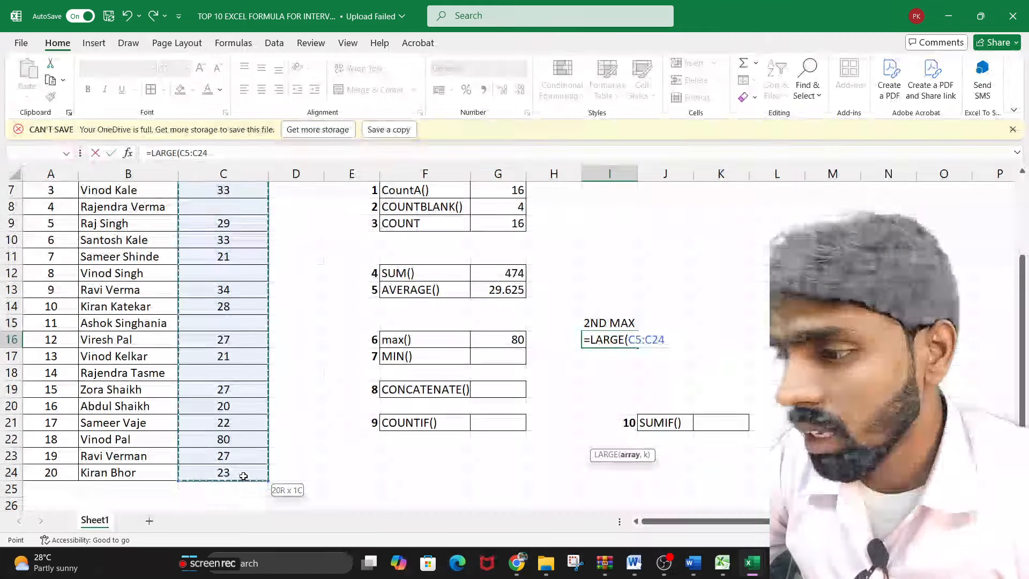
pyautogui.write(',')
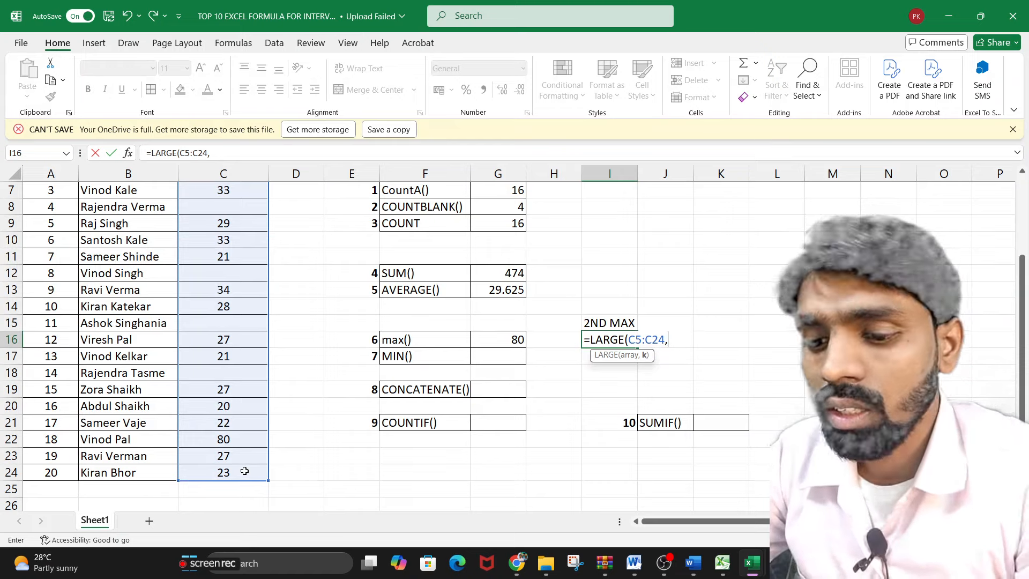
pyautogui.write('2)')
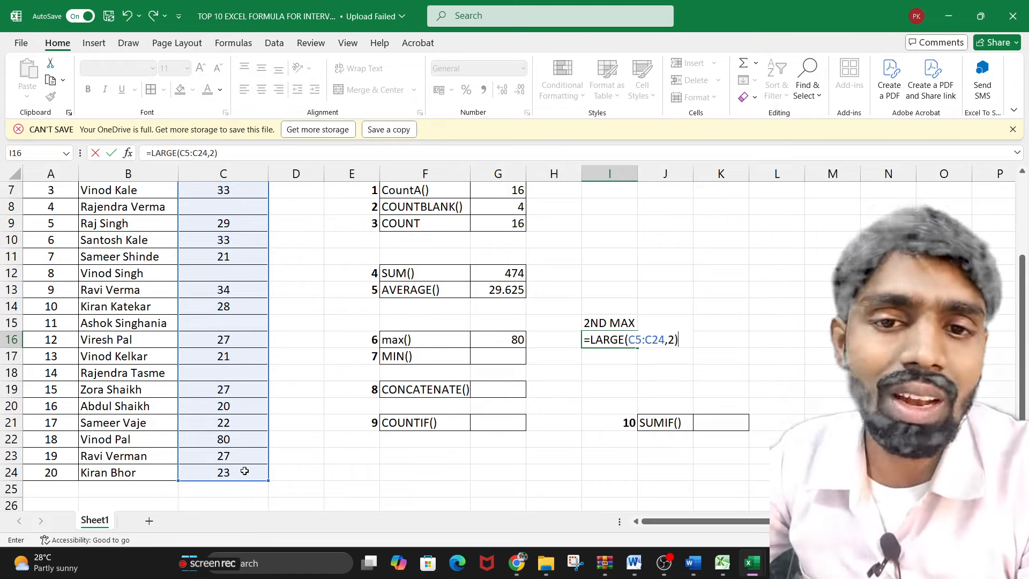
pyautogui.press('Return')
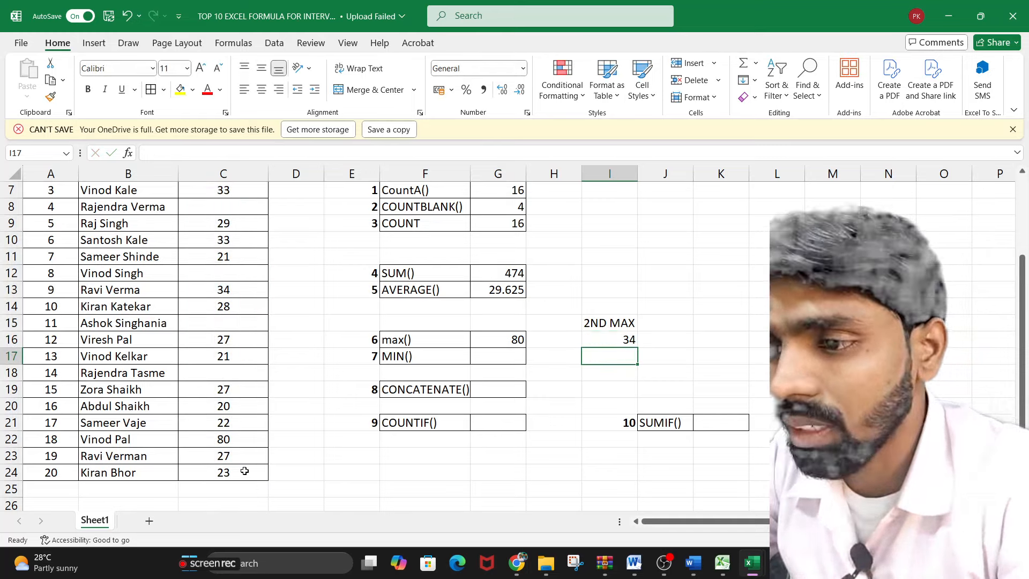
# Find the lowest interview mark in cell G17 with the formula =MIN(C5:C24)
pyautogui.click(506, 347)
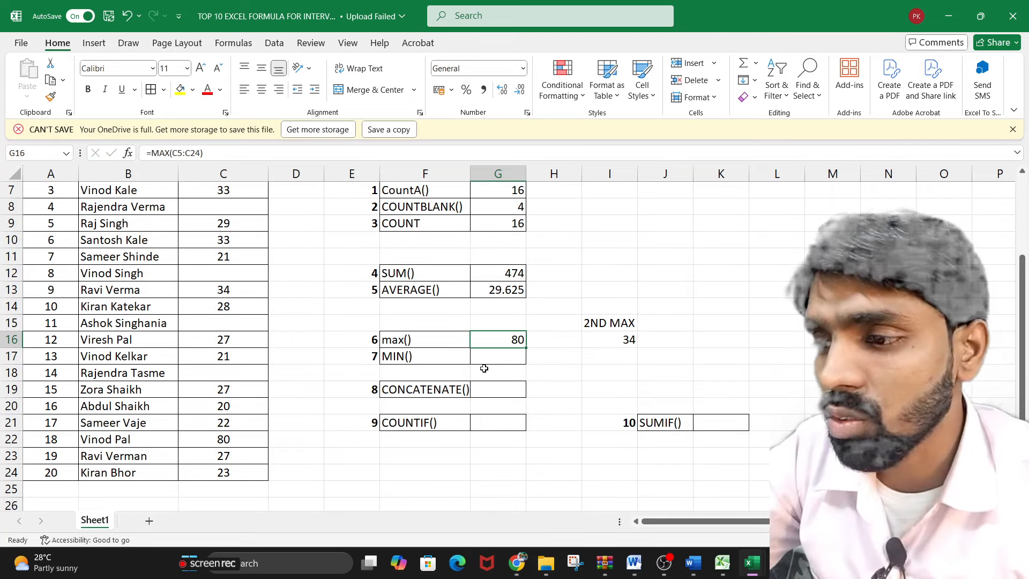
pyautogui.click(498, 356)
pyautogui.write('=')
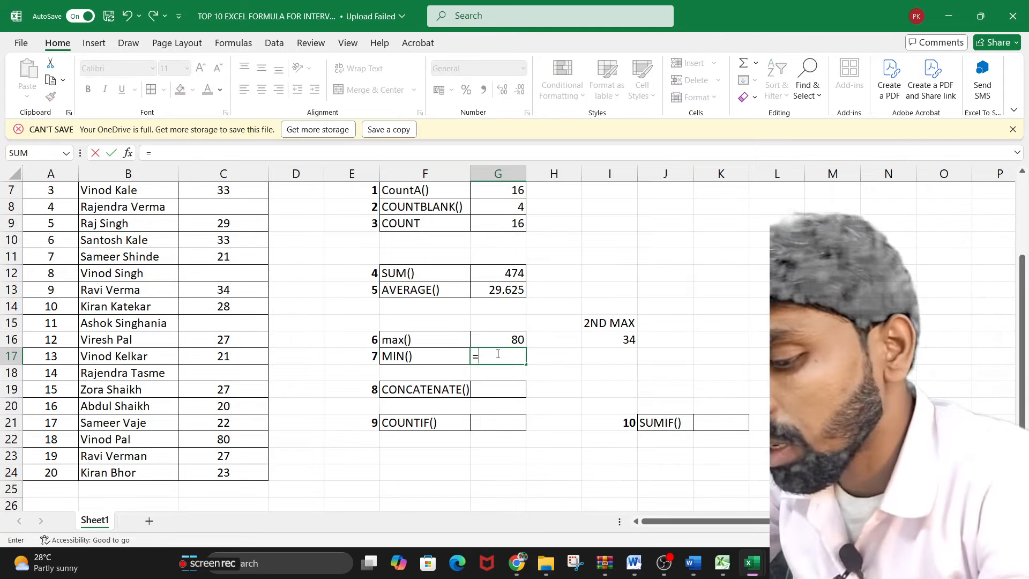
pyautogui.write('MIN(')
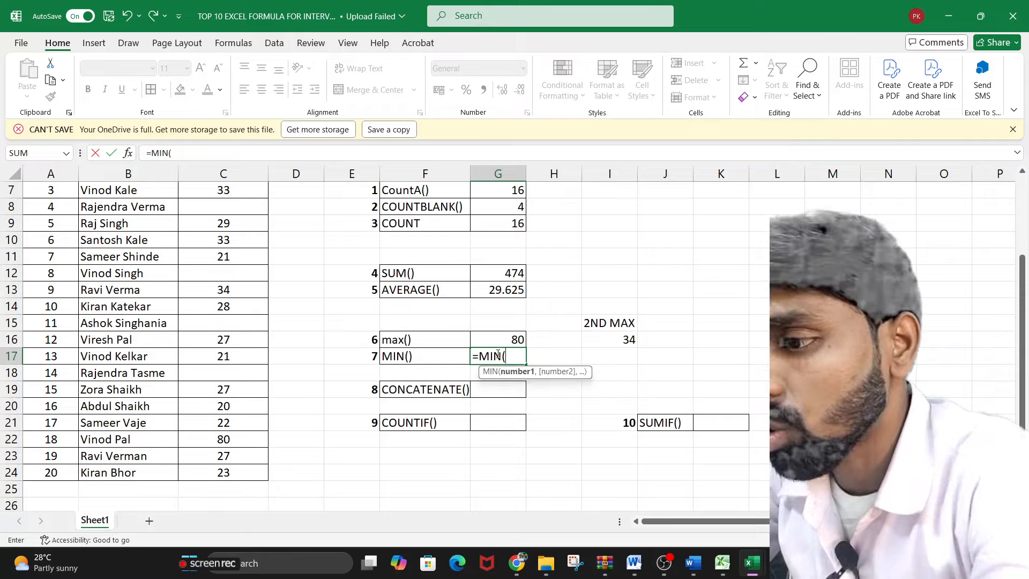
pyautogui.scroll(2, 309, 290)
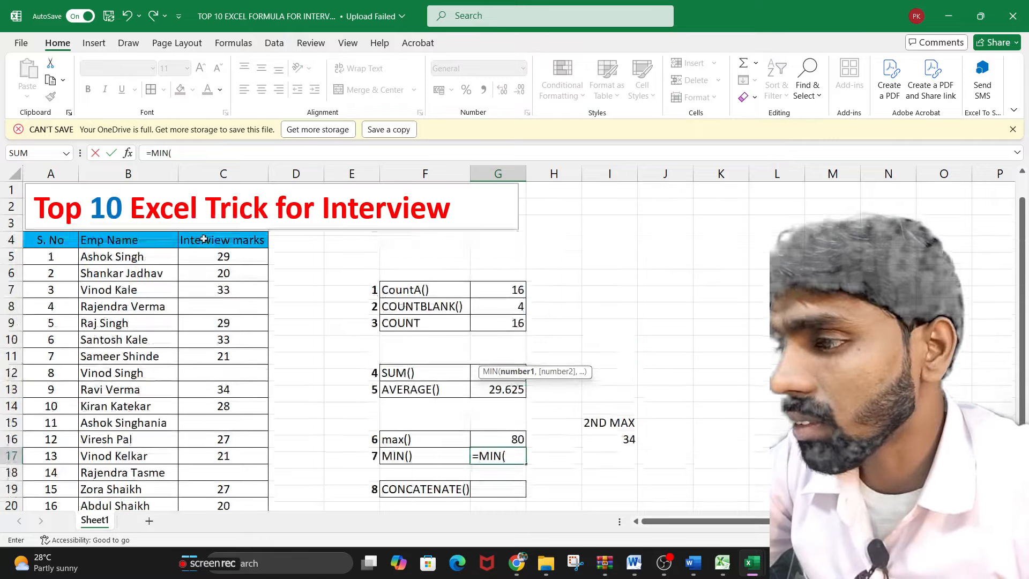
pyautogui.moveTo(224, 255); pyautogui.dragTo(229, 456)
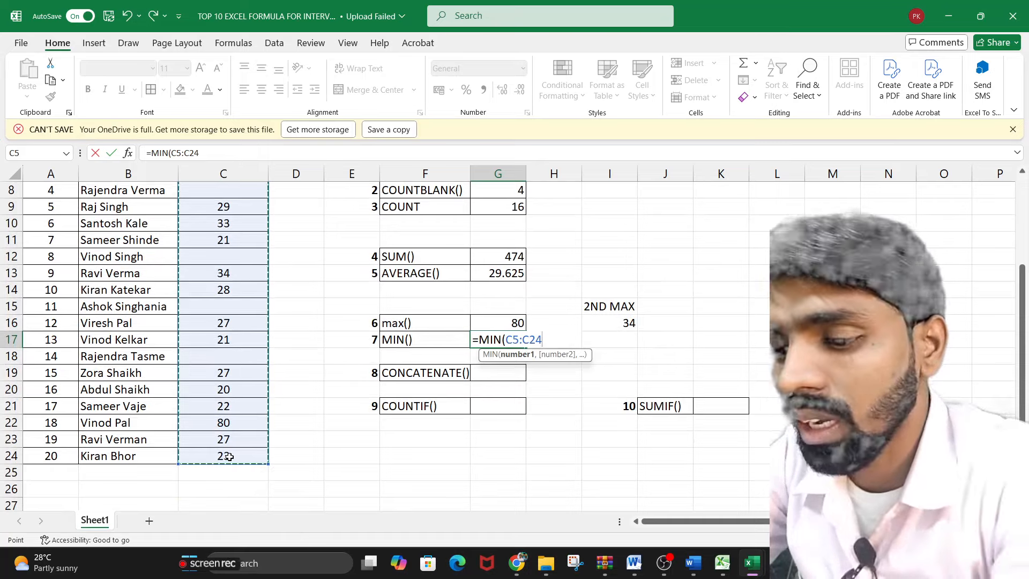
pyautogui.press('Return')
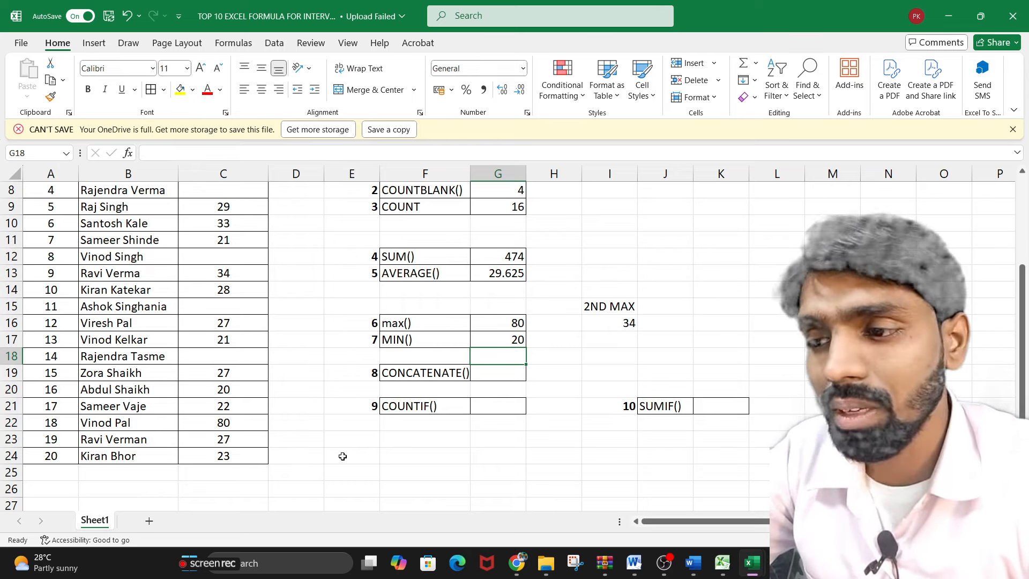
# Find the second-smallest interview mark in cell I17 with the formula =SMALL(C5:C24,2)
pyautogui.click(616, 342)
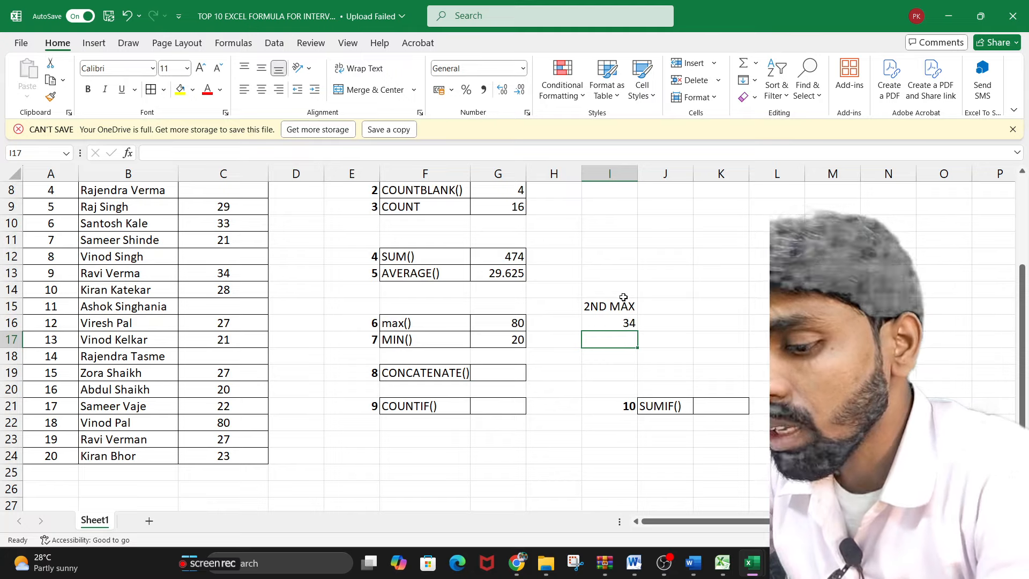
pyautogui.write('=SMALL(')
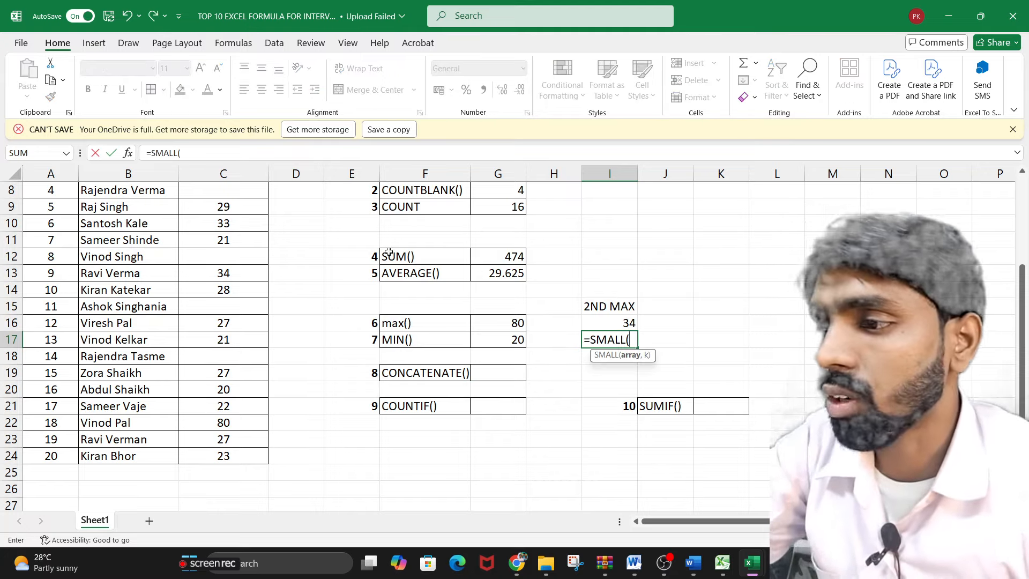
pyautogui.scroll(2, 375, 321)
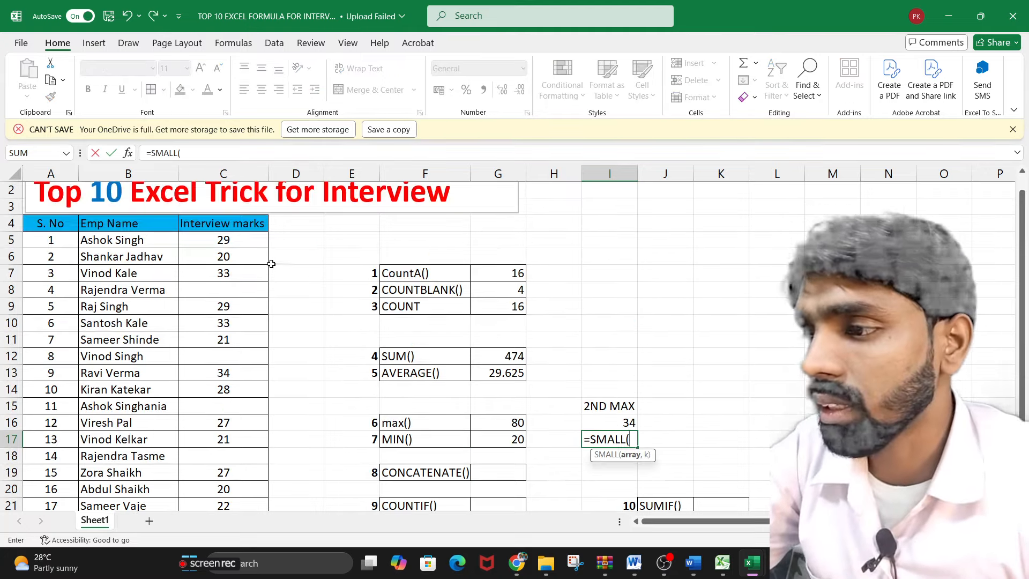
pyautogui.moveTo(224, 237); pyautogui.dragTo(230, 490)
pyautogui.write(',')
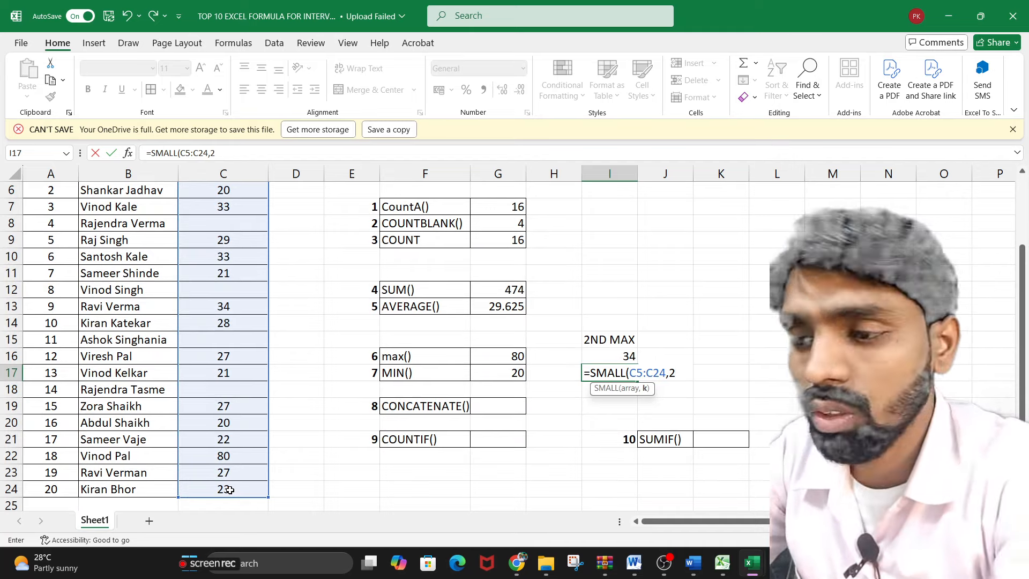
pyautogui.write('2)')
pyautogui.press('Return')
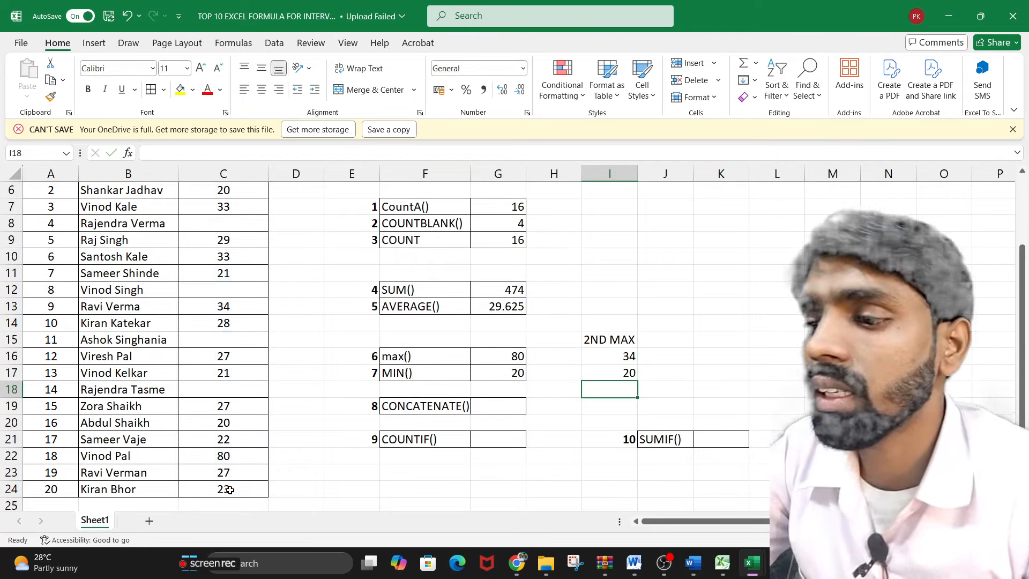
# Join the first employee's name and interview mark in cell G19 with the formula =CONCATENATE(B5,C5)
pyautogui.click(498, 409)
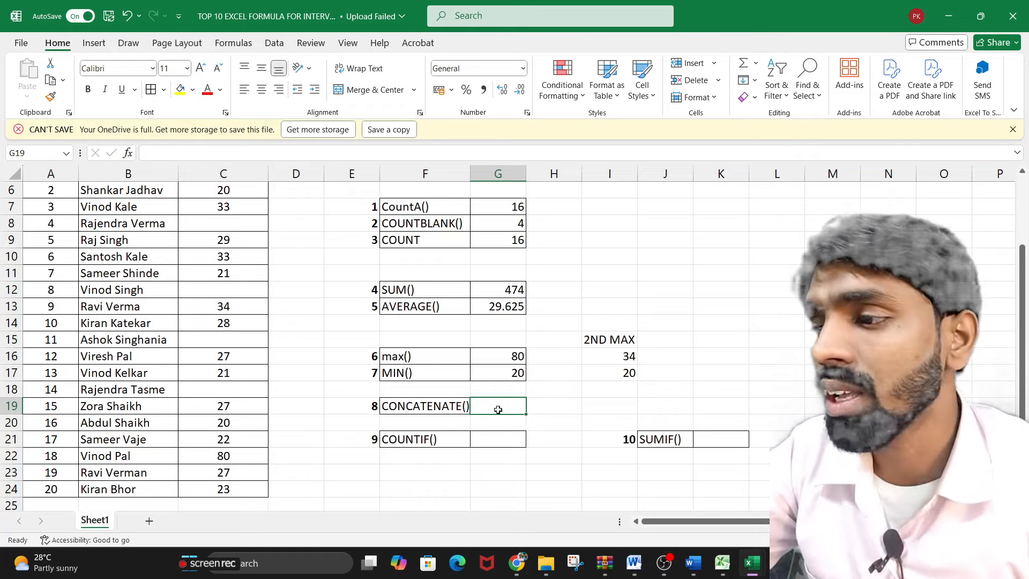
pyautogui.scroll(1, 497, 408)
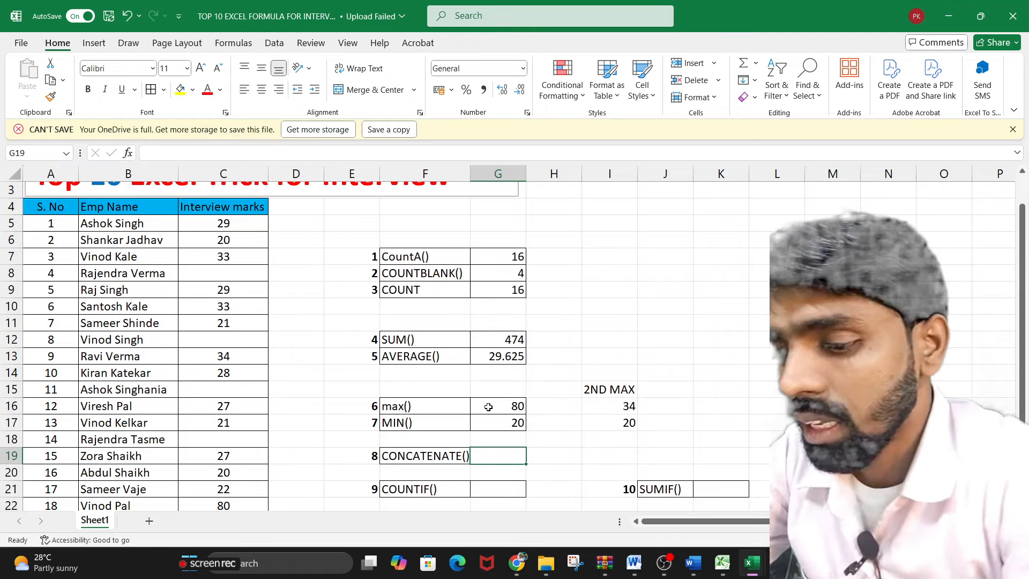
pyautogui.write('=CONT')
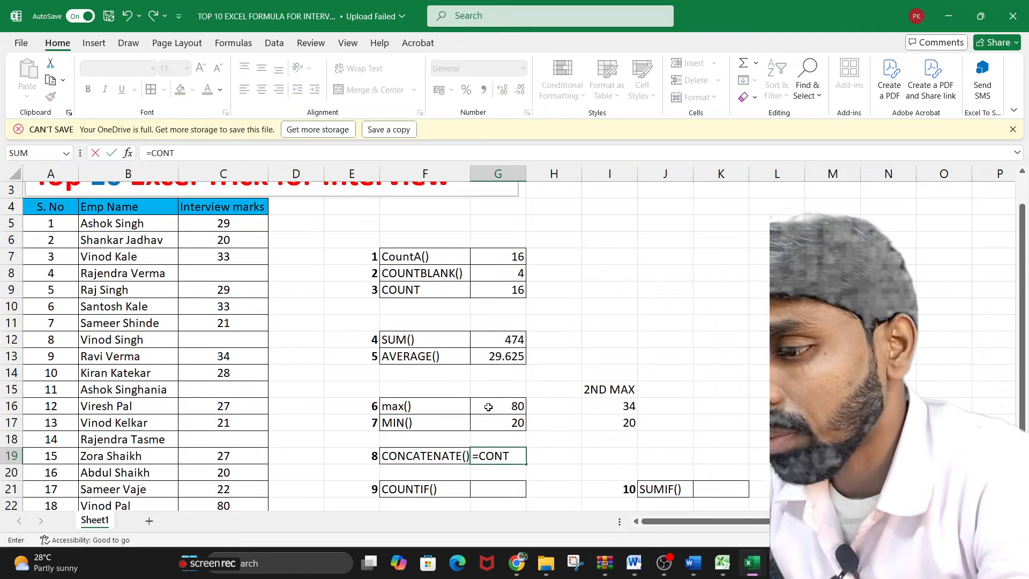
pyautogui.press('BackSpace')
pyautogui.write('C')
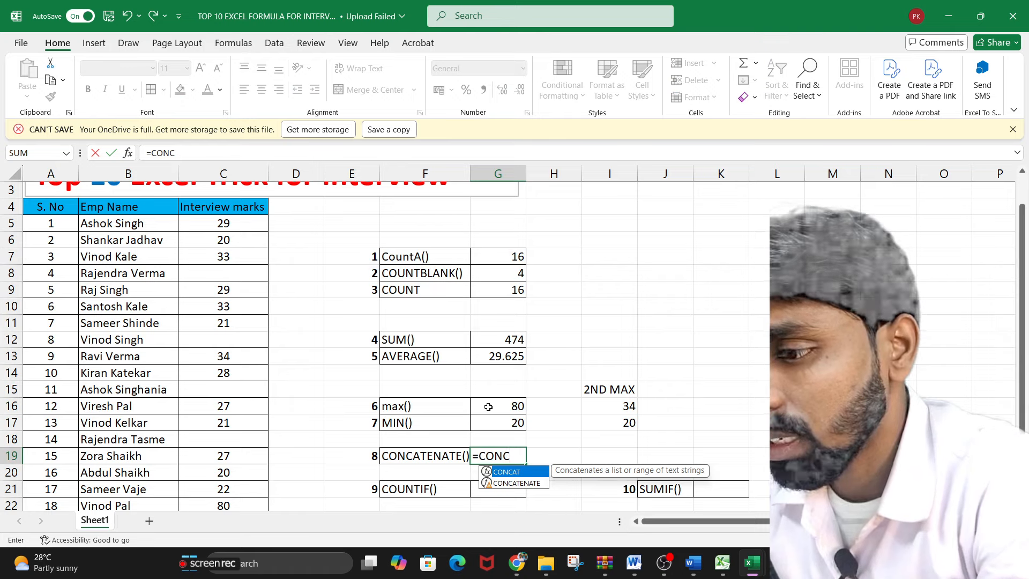
pyautogui.press('Down')
pyautogui.press('Tab')
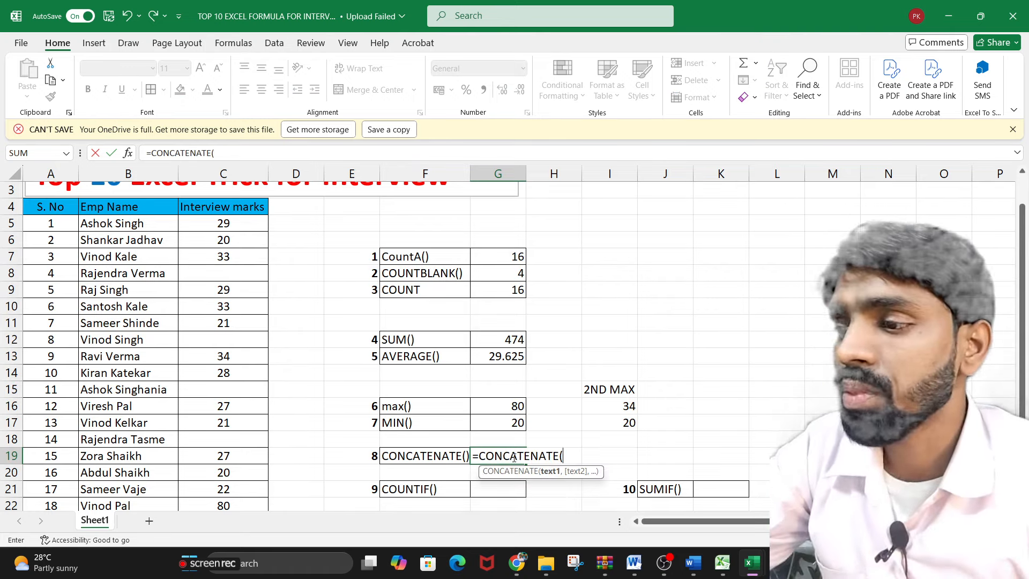
pyautogui.click(144, 223)
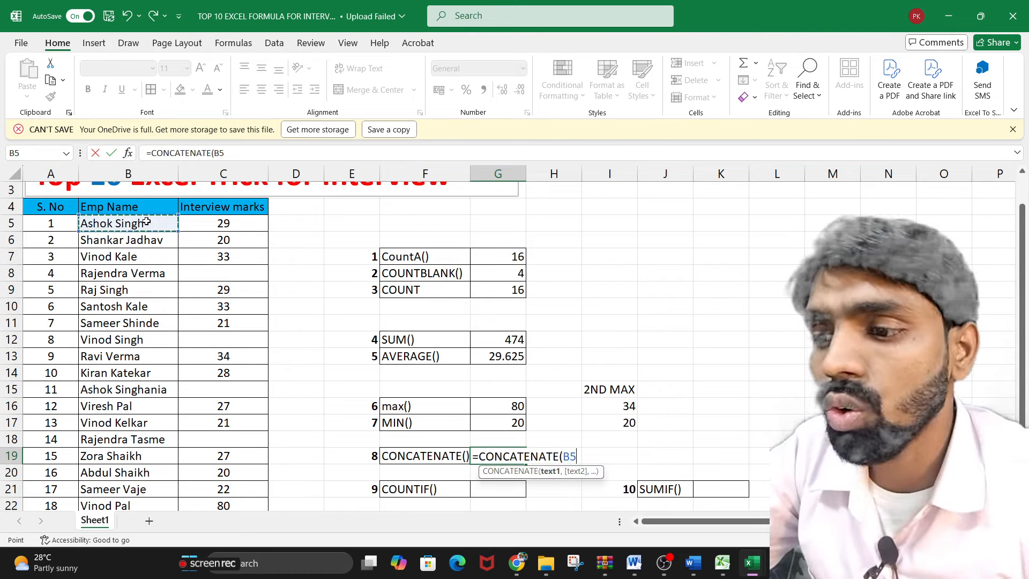
pyautogui.write(',')
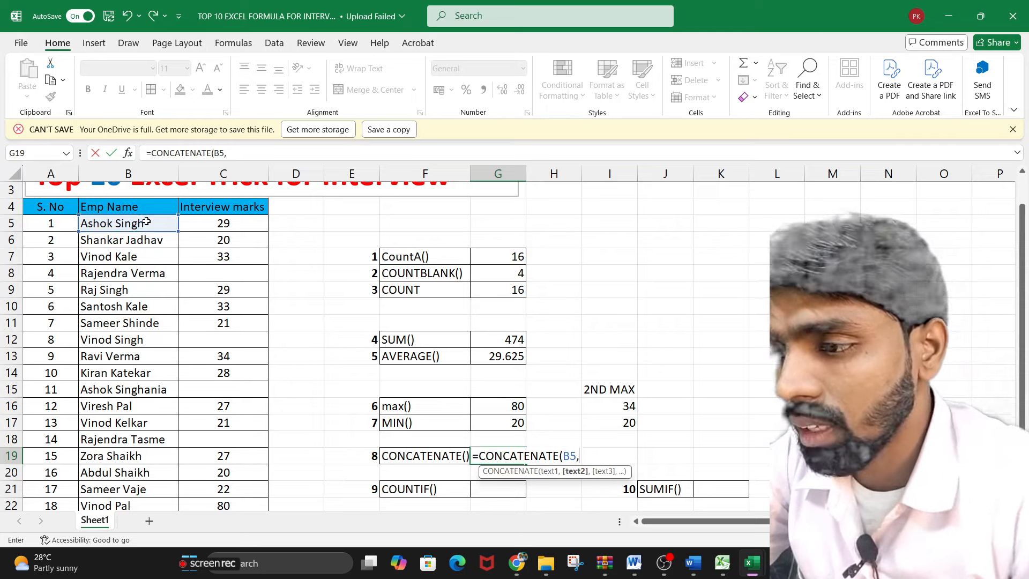
pyautogui.click(241, 223)
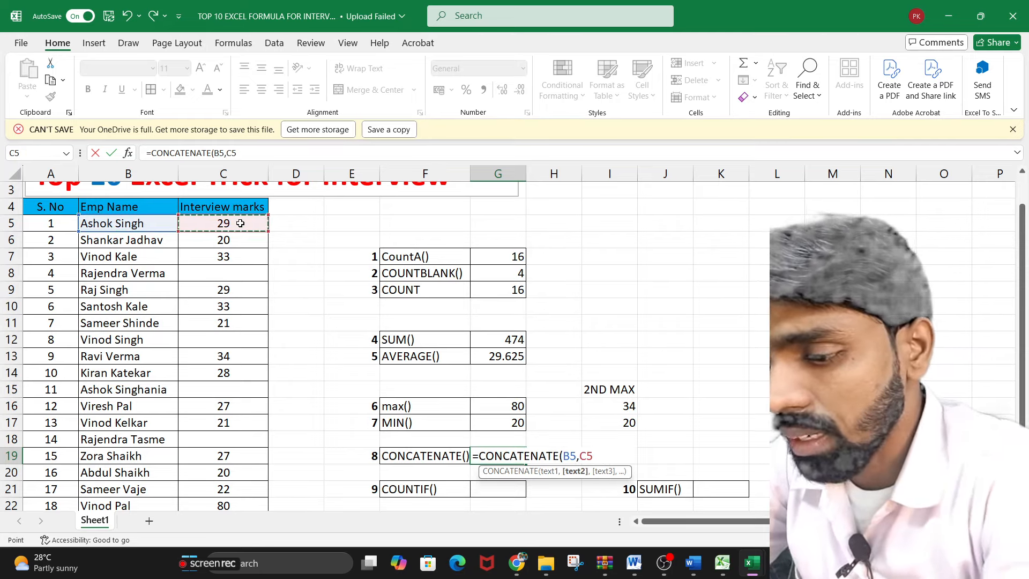
pyautogui.write(')')
pyautogui.press('Return')
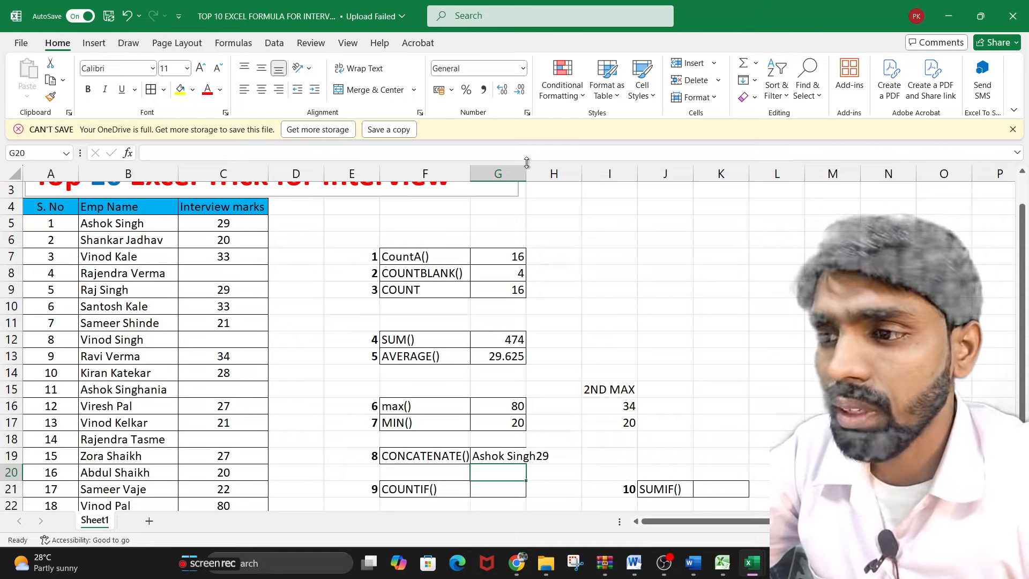
# Widen column G to fit the joined text in G19 and compare it with the source table
pyautogui.moveTo(526, 170); pyautogui.dragTo(560, 169)
pyautogui.scroll(-1, 548, 418)
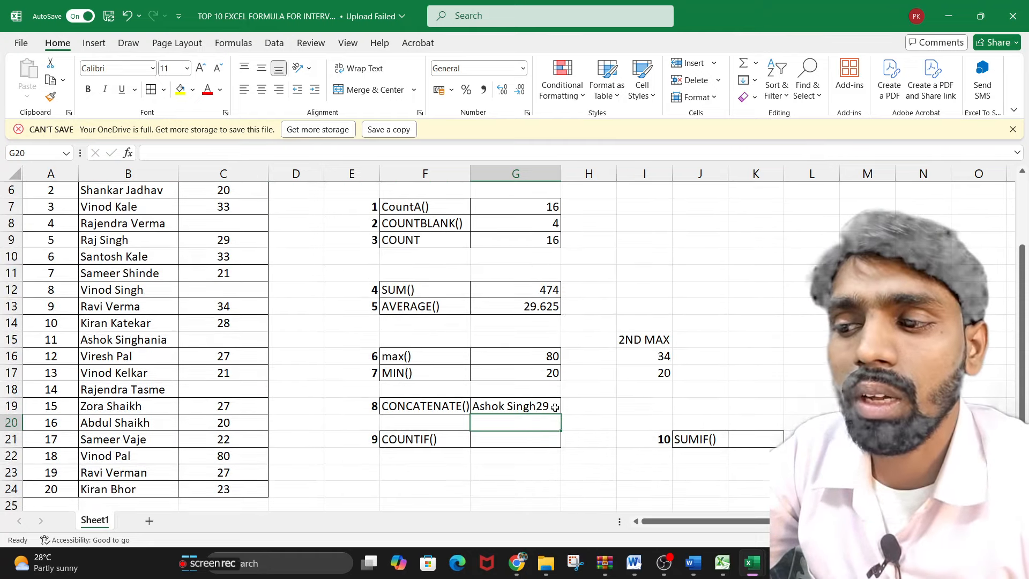
pyautogui.scroll(2, 548, 407)
pyautogui.scroll(-2, 543, 408)
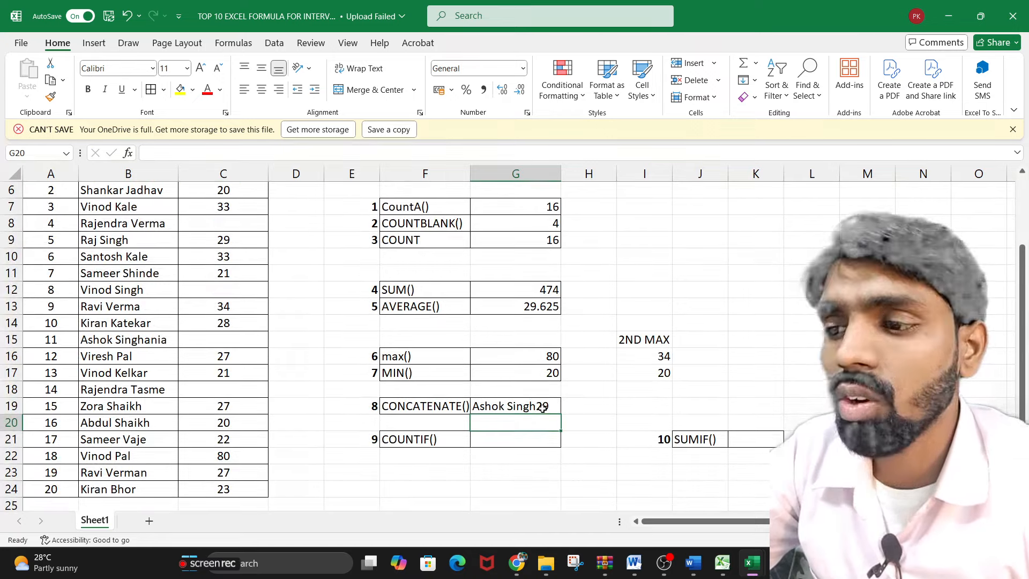
pyautogui.scroll(1, 543, 409)
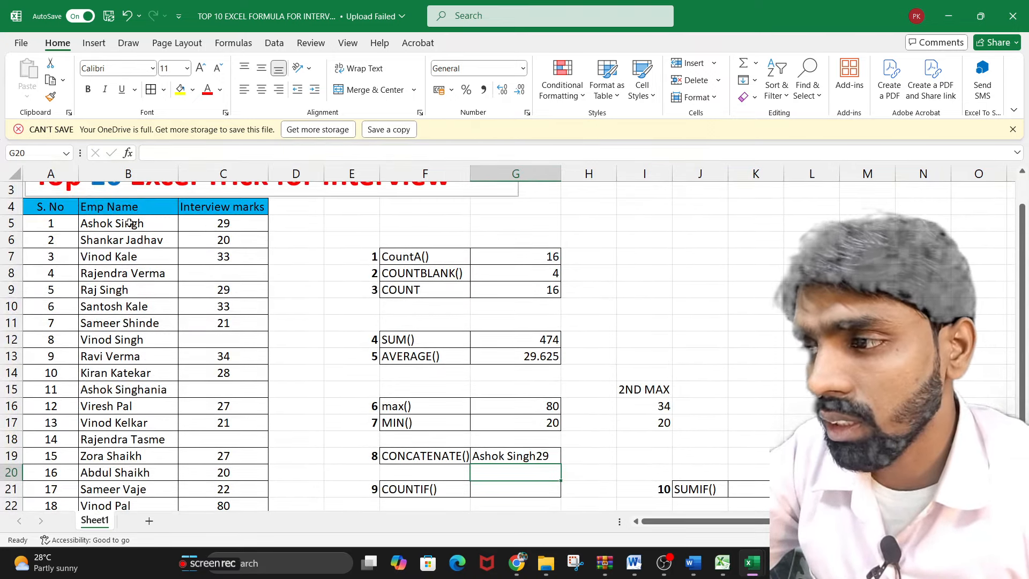
# Repeat the name-and-mark join in cell K5 with =CONCATENATE(B5,C5) and widen column K to fit the text
pyautogui.moveTo(130, 223); pyautogui.dragTo(141, 255)
pyautogui.click(706, 241)
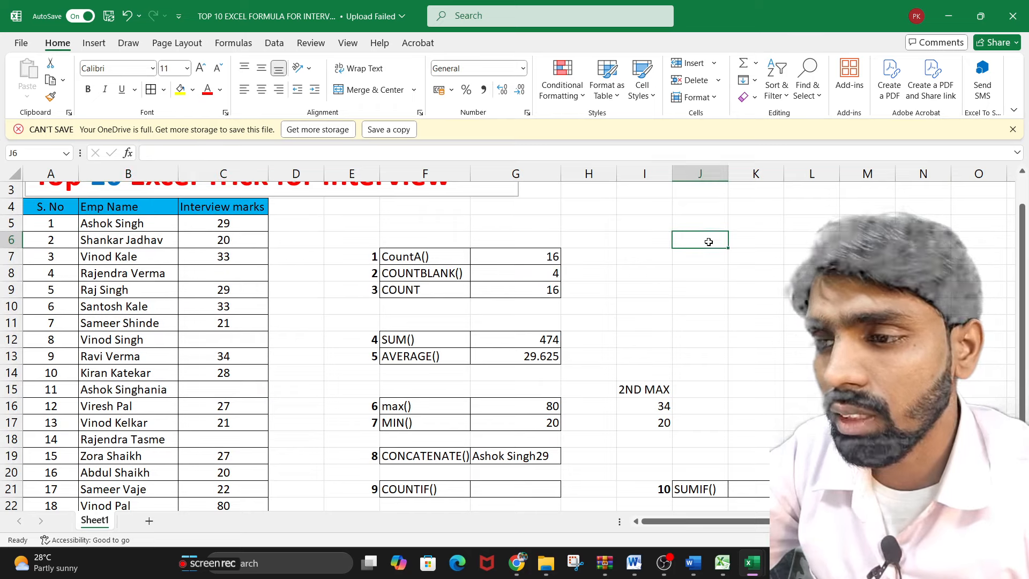
pyautogui.click(142, 229)
pyautogui.click(744, 229)
pyautogui.write('=')
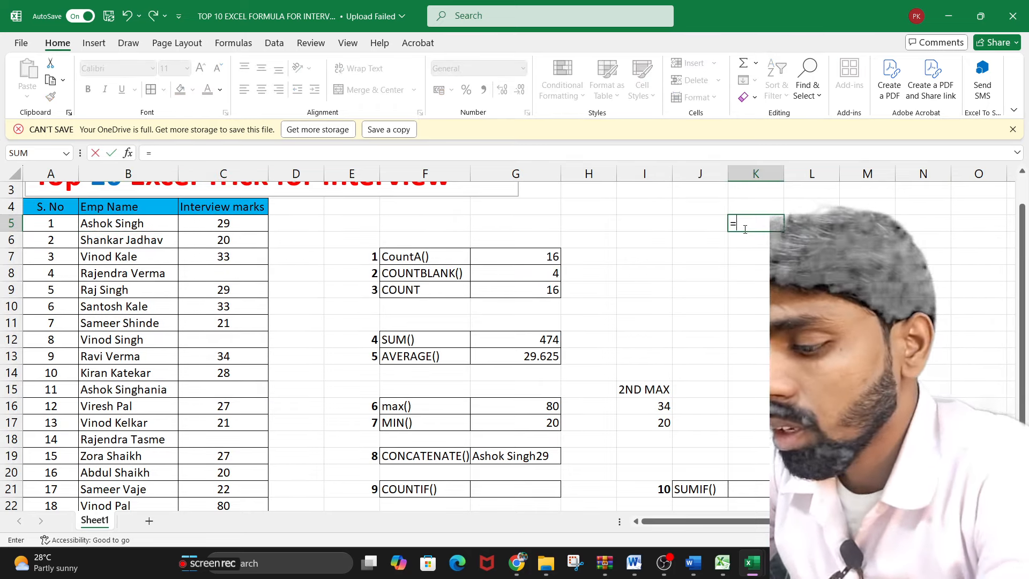
pyautogui.write('CONC')
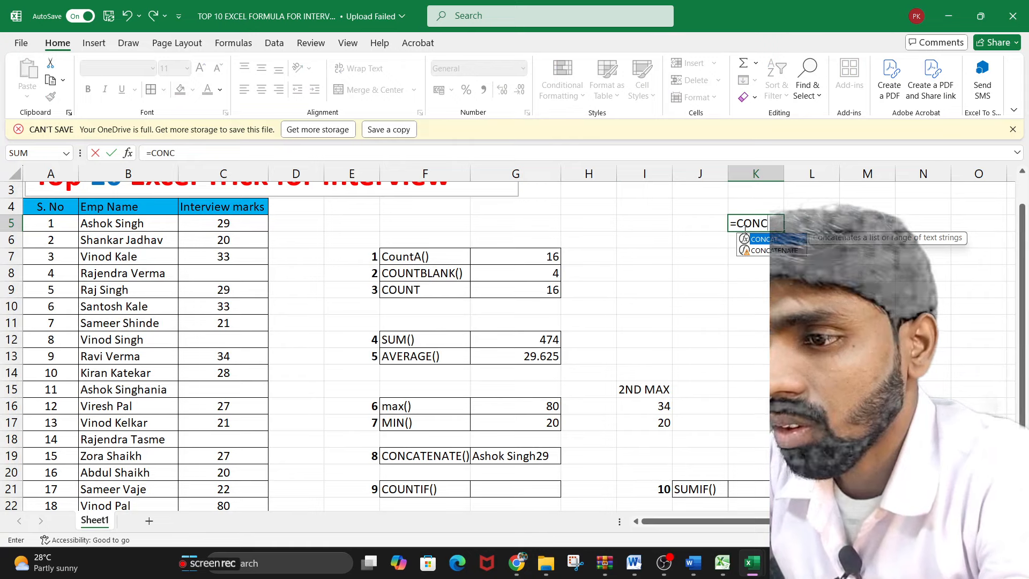
pyautogui.press('Down')
pyautogui.press('Tab')
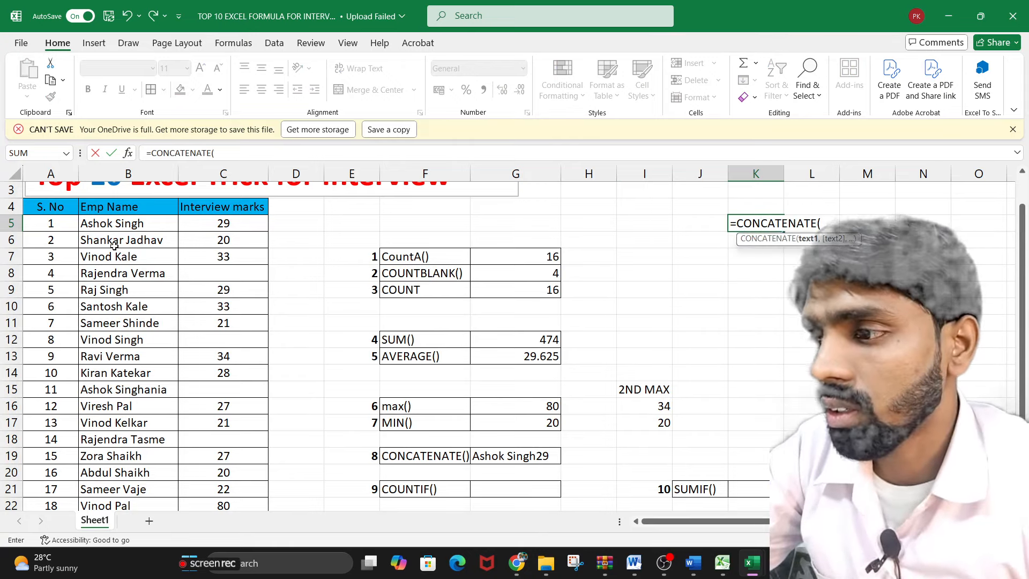
pyautogui.click(118, 221)
pyautogui.write(',')
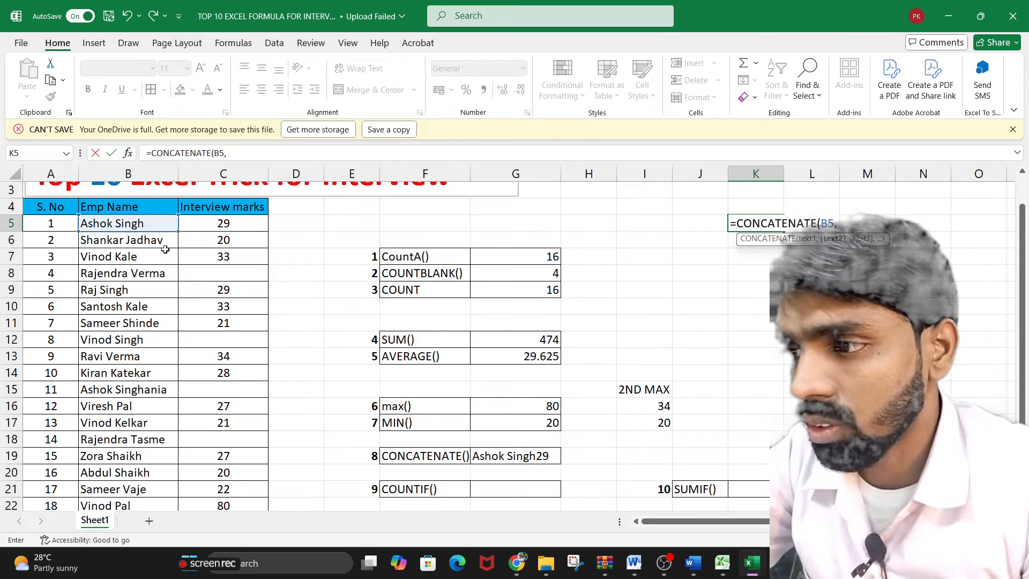
pyautogui.click(222, 223)
pyautogui.press('Return')
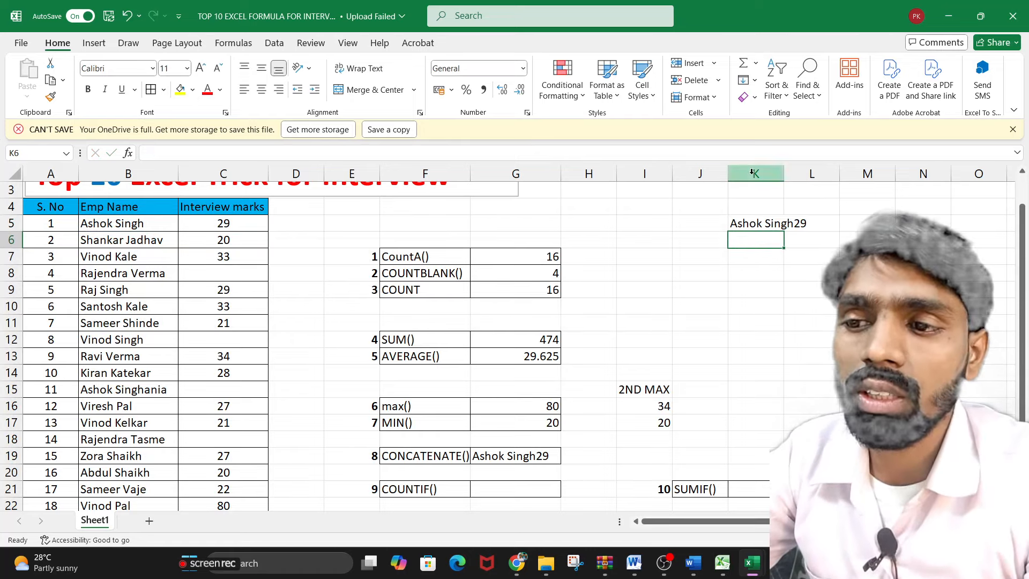
pyautogui.moveTo(783, 174); pyautogui.dragTo(820, 177)
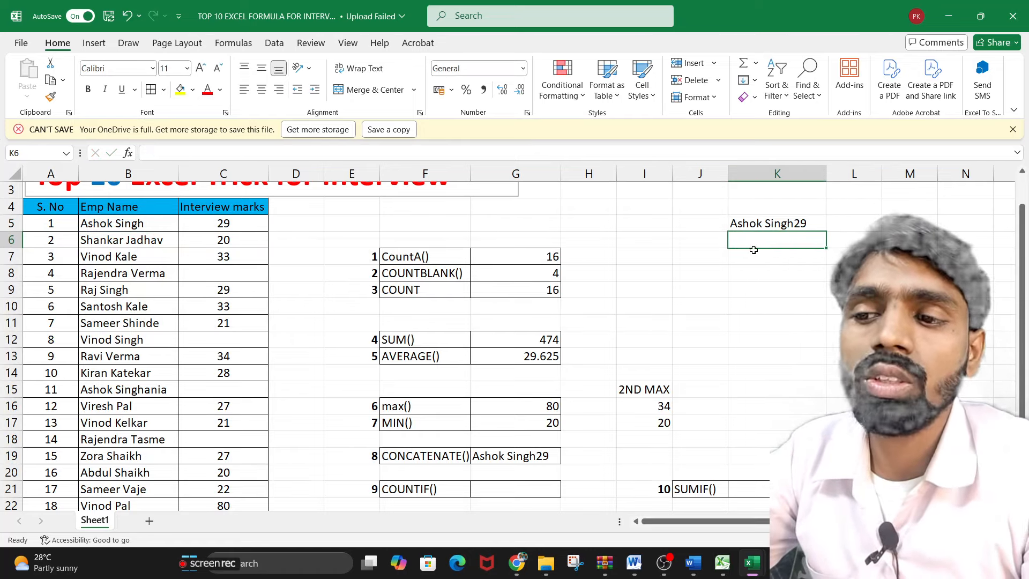
# Add a hyphen separator between the name and mark in cell K5 with =CONCATENATE(B5,"-",C5)
pyautogui.click(789, 222)
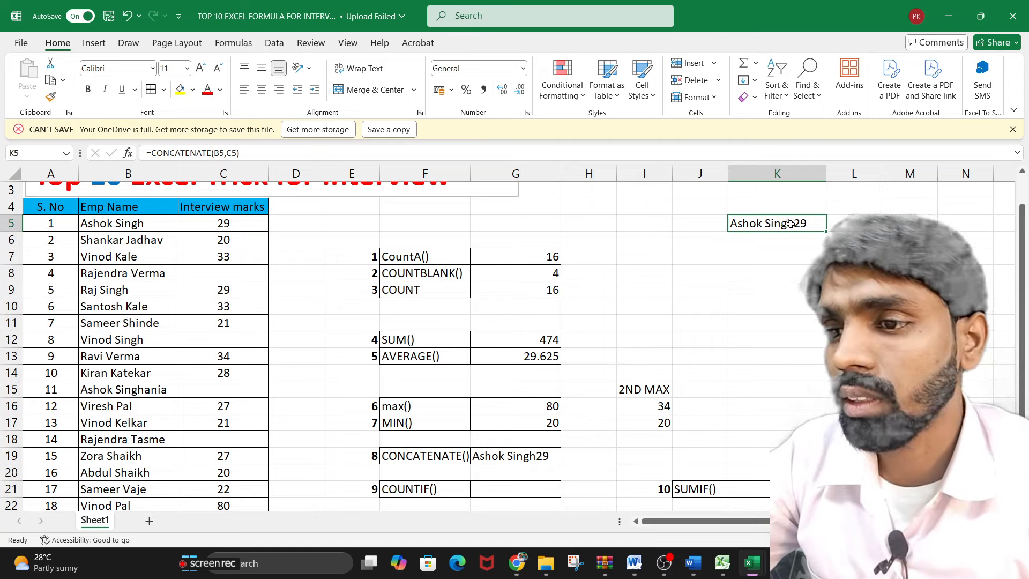
pyautogui.doubleClick(789, 224)
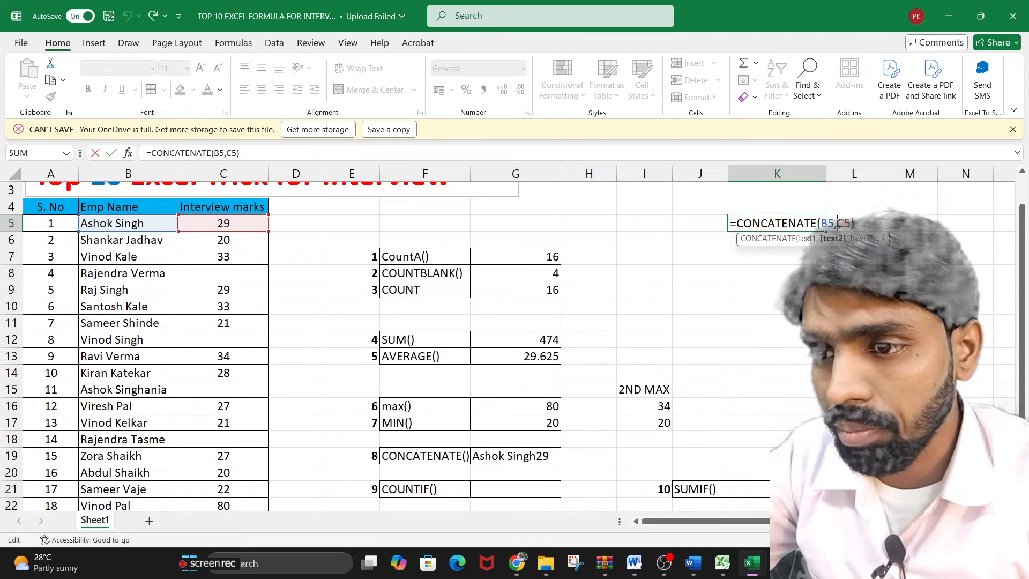
pyautogui.write('"')
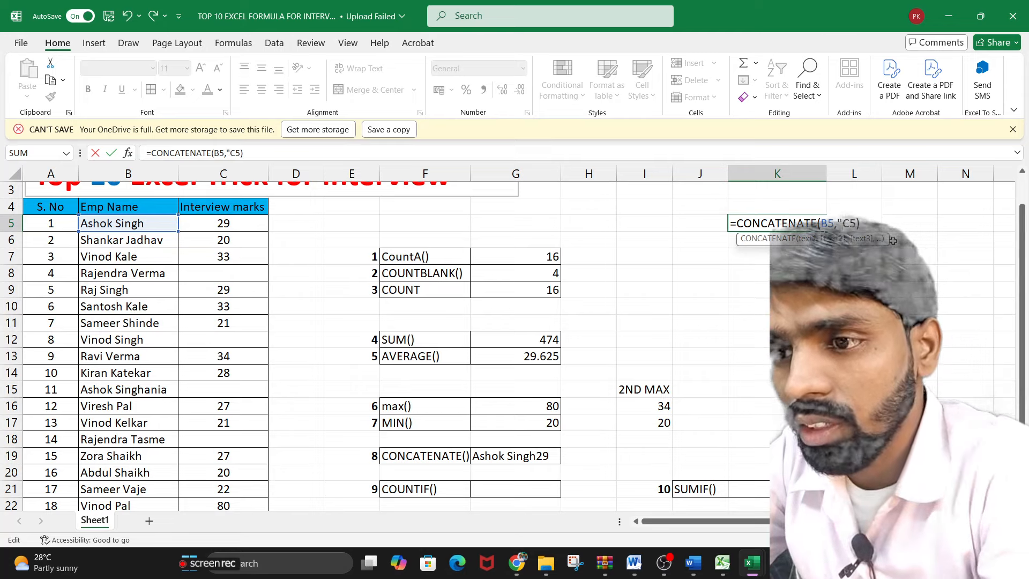
pyautogui.write('-"')
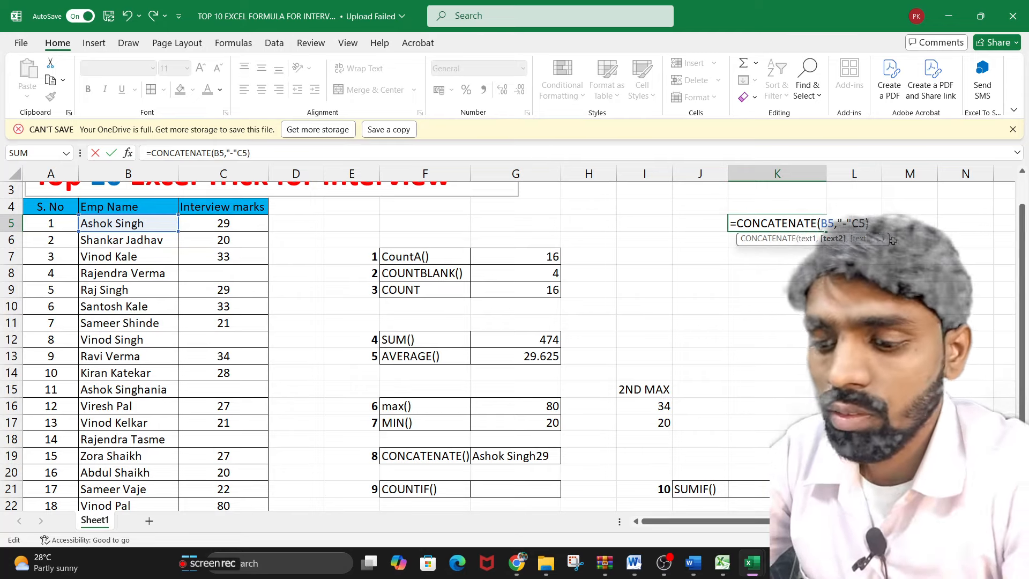
pyautogui.write(',')
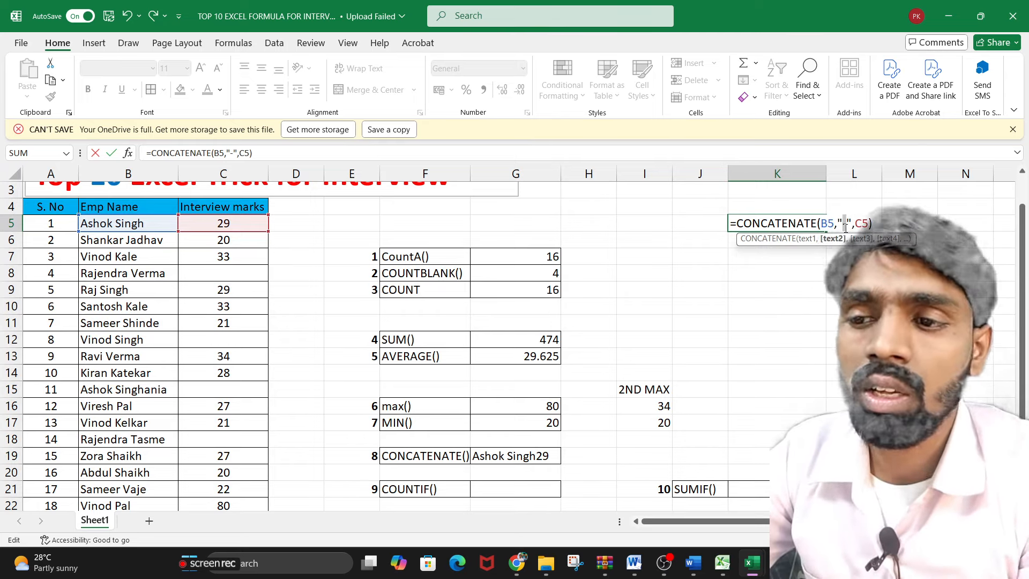
pyautogui.press('Return')
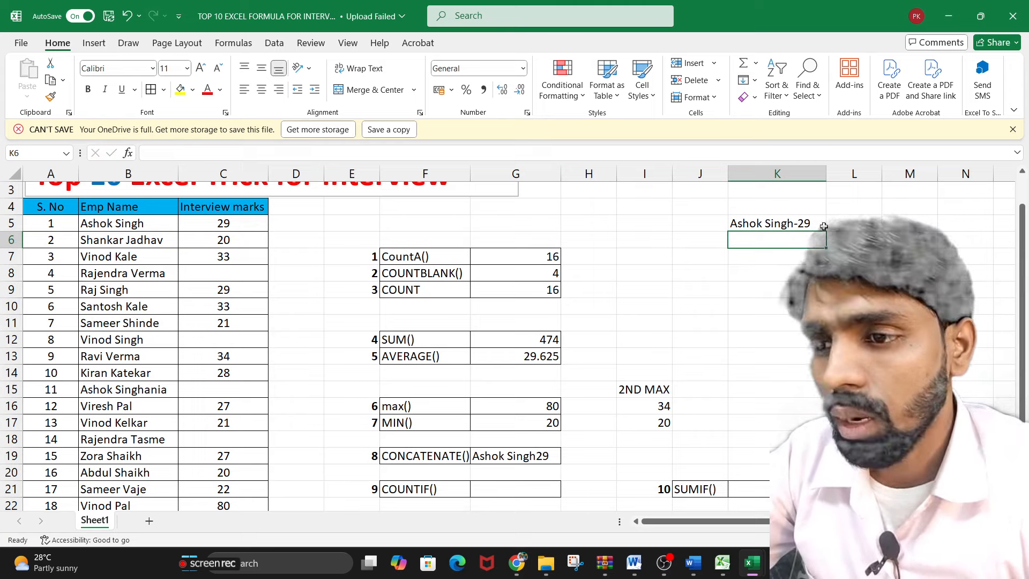
# Fill the hyphenated join formula from K5 down to K18 and widen column K to fit the text
pyautogui.click(804, 223)
pyautogui.moveTo(824, 232); pyautogui.dragTo(737, 444)
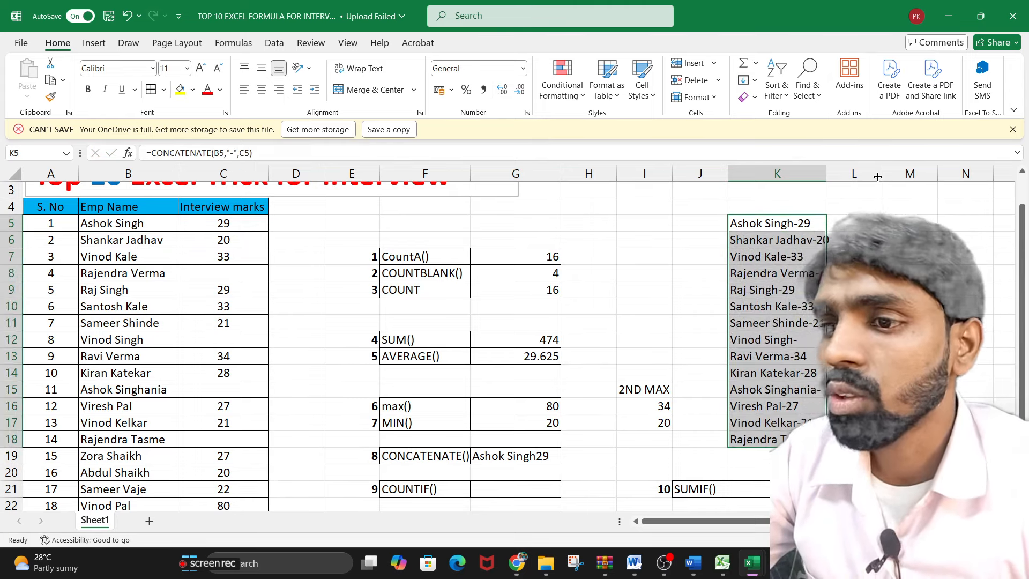
pyautogui.moveTo(826, 175); pyautogui.dragTo(834, 176)
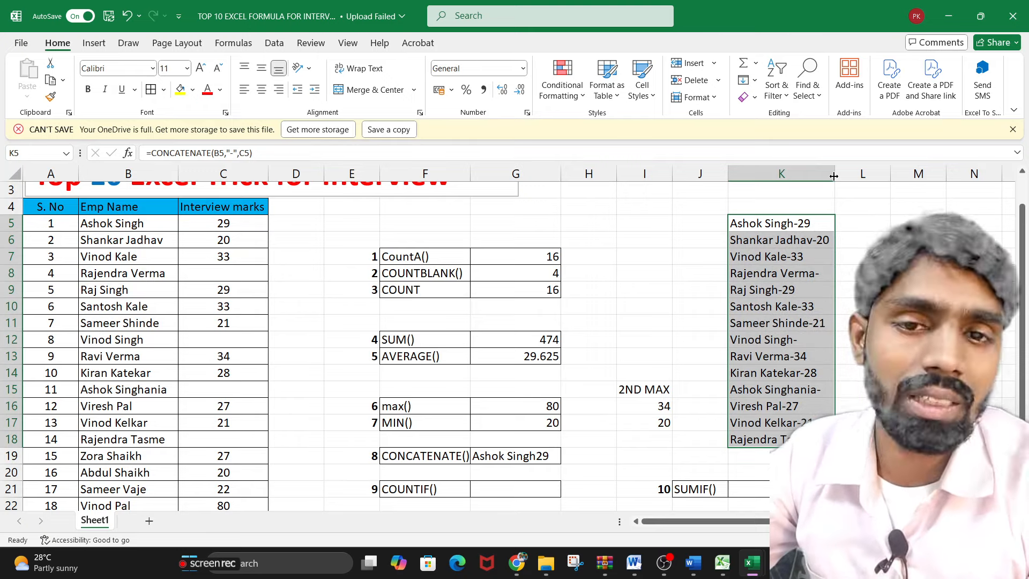
# Count the interview marks above 30 in cell G21 with the formula =COUNTIF(C5:C24,">30")
pyautogui.scroll(-1, 834, 176)
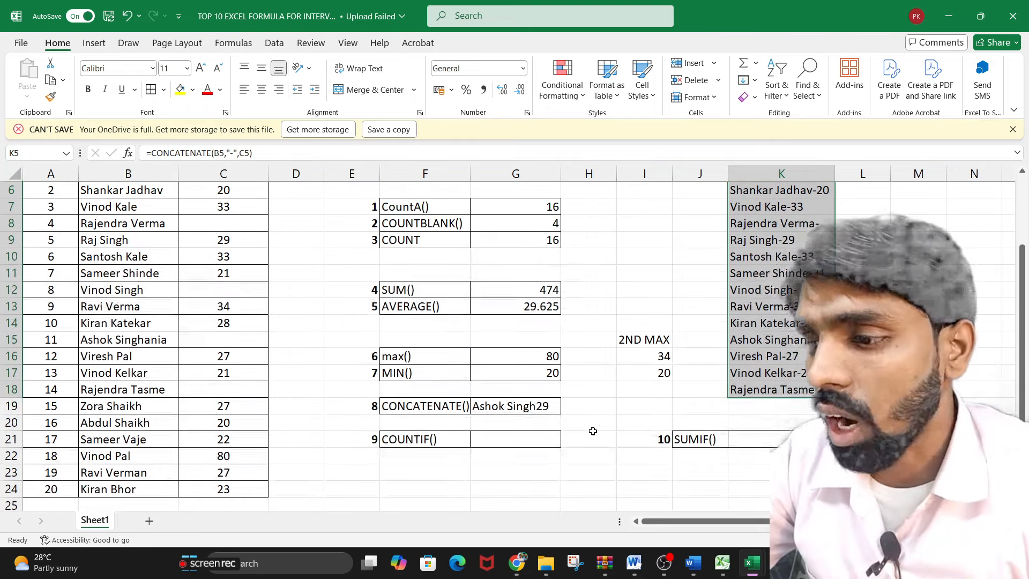
pyautogui.click(533, 441)
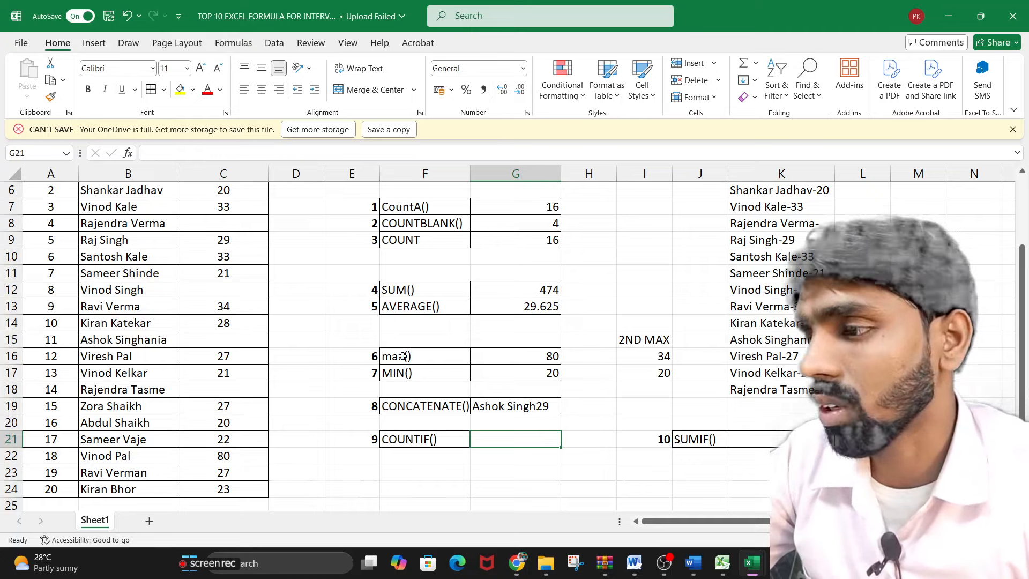
pyautogui.scroll(1, 321, 338)
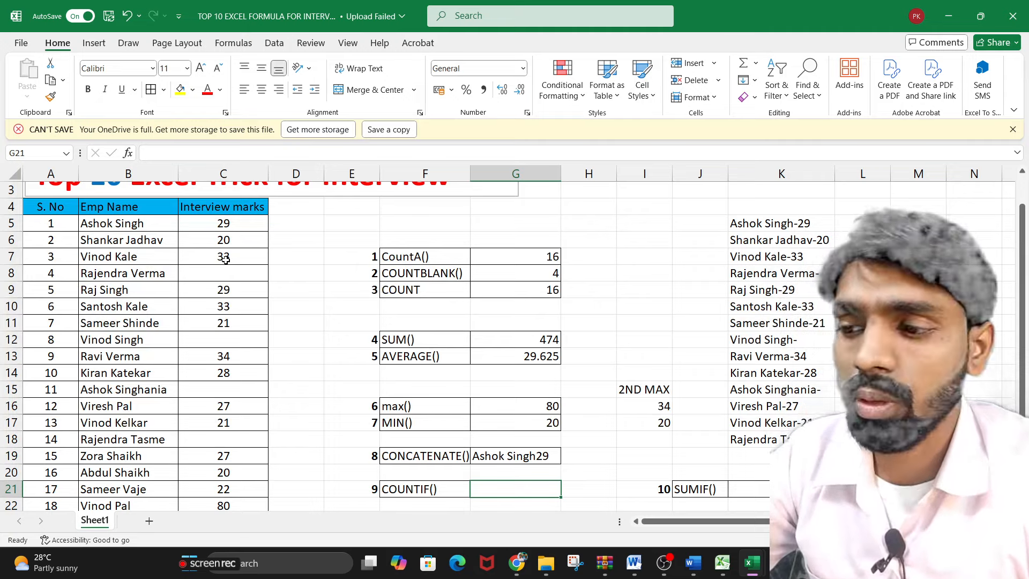
pyautogui.write('=COU')
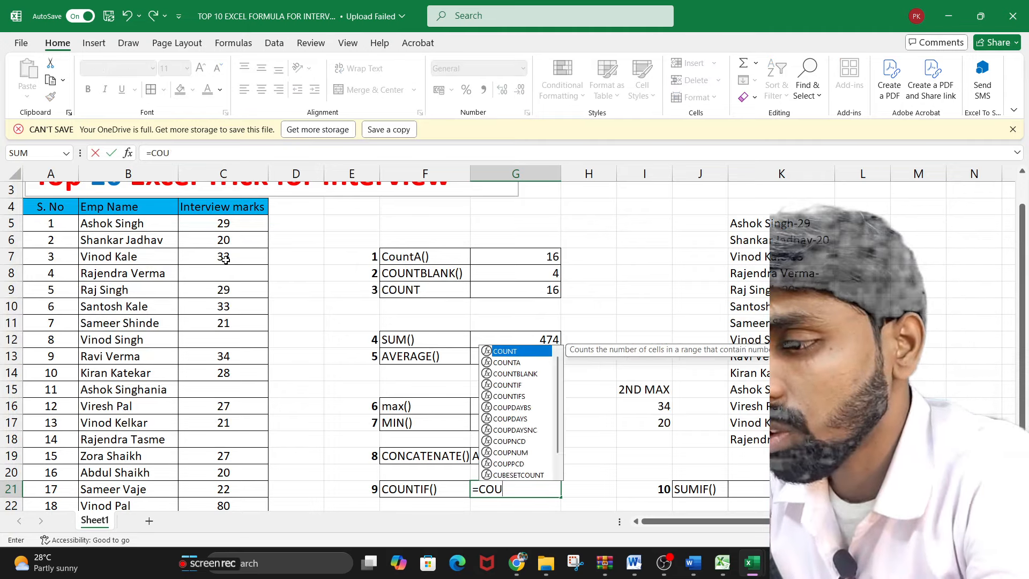
pyautogui.write('NIG')
pyautogui.press('BackSpace')
pyautogui.press('BackSpace')
pyautogui.write('TI')
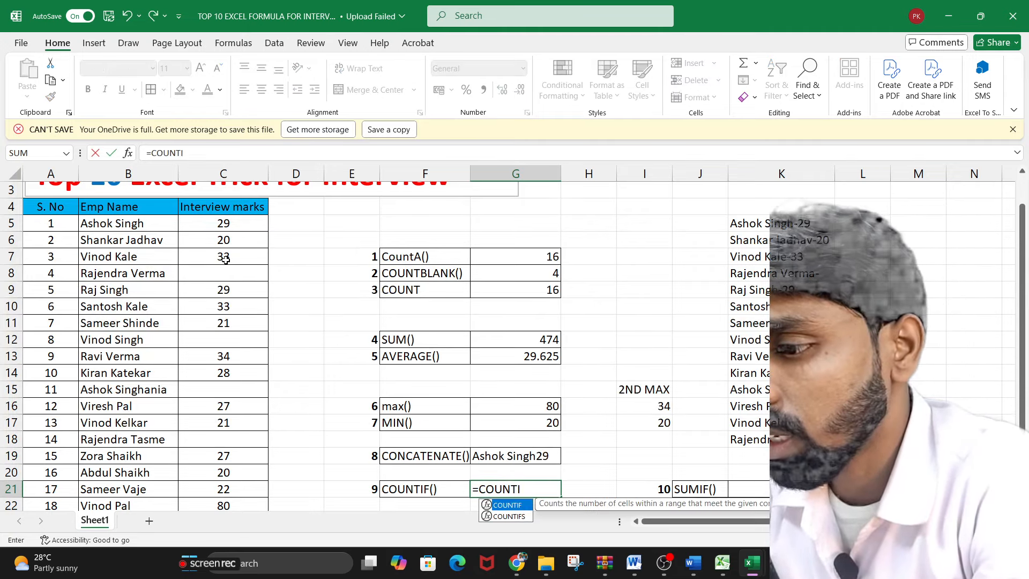
pyautogui.write('F(')
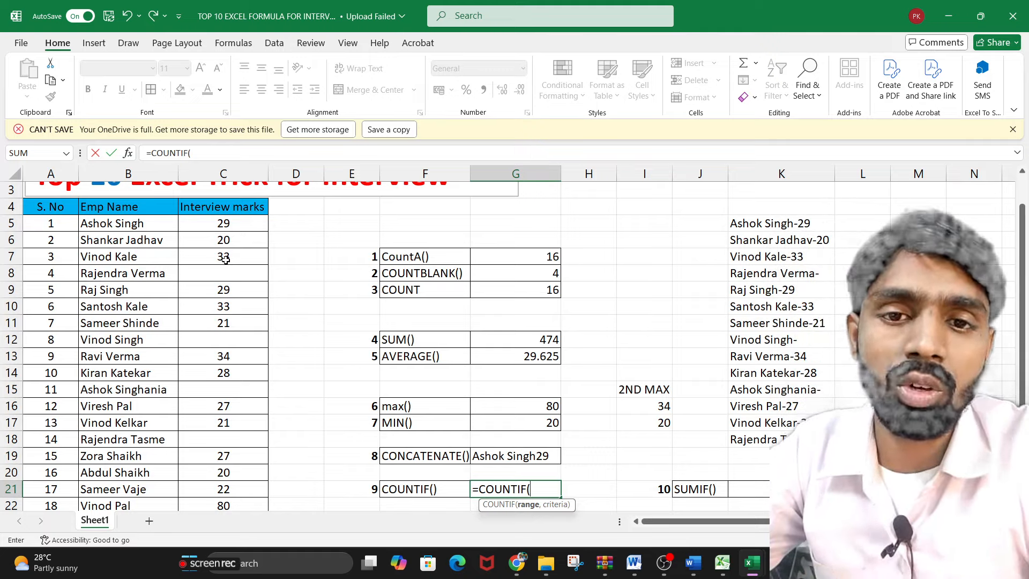
pyautogui.moveTo(217, 226); pyautogui.dragTo(226, 456)
pyautogui.write(',')
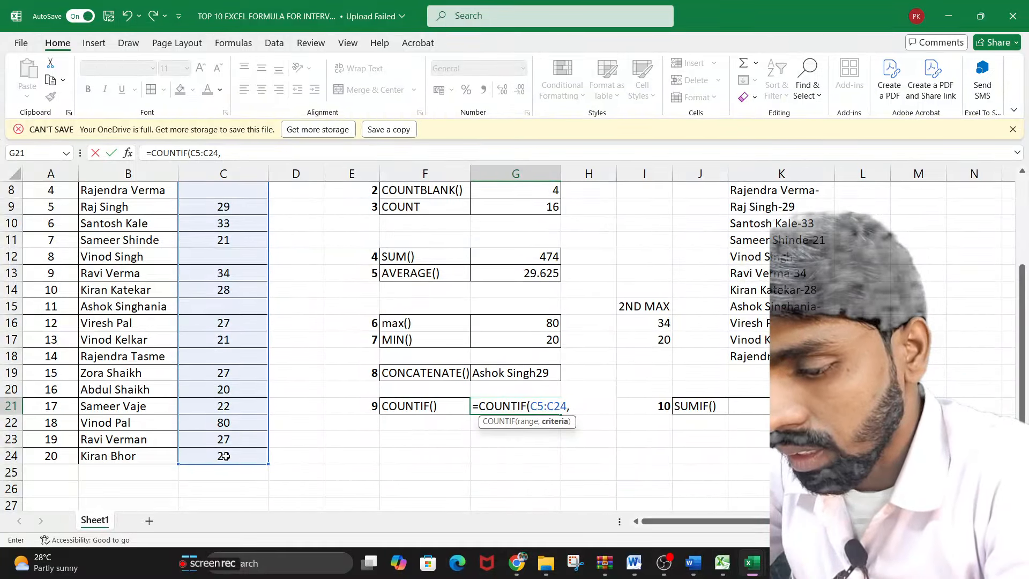
pyautogui.write('">30')
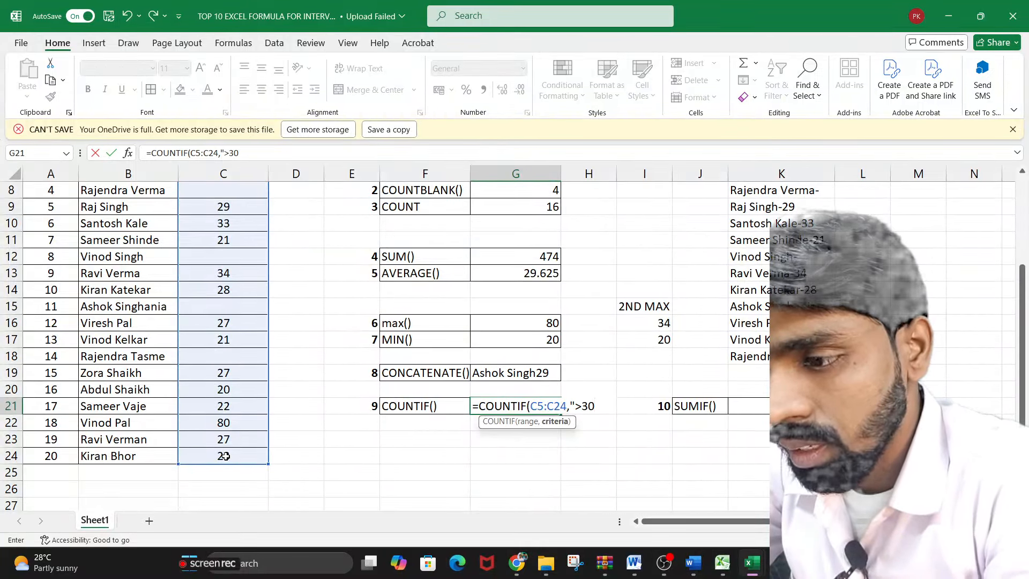
pyautogui.write('")')
pyautogui.press('Return')
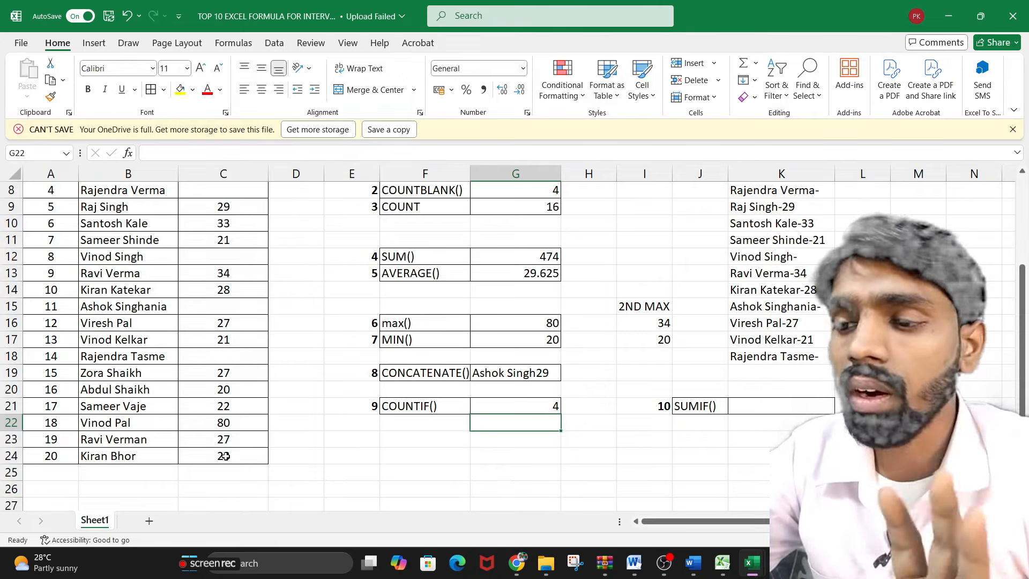
# Add up the interview marks above 30 in cell K21 with the formula =SUMIF(C5:C24,">30")
pyautogui.scroll(1, 214, 471)
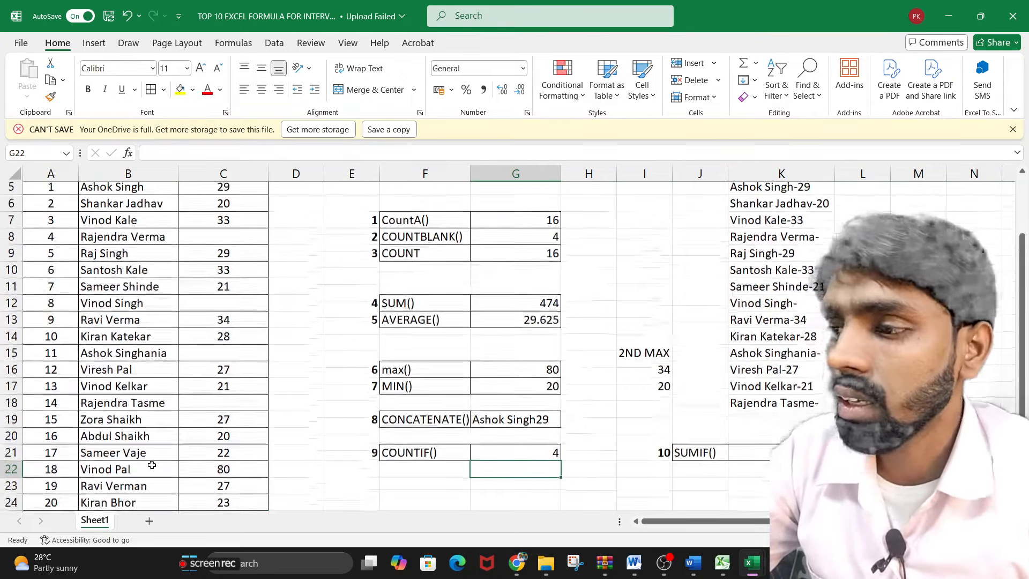
pyautogui.scroll(1, 257, 249)
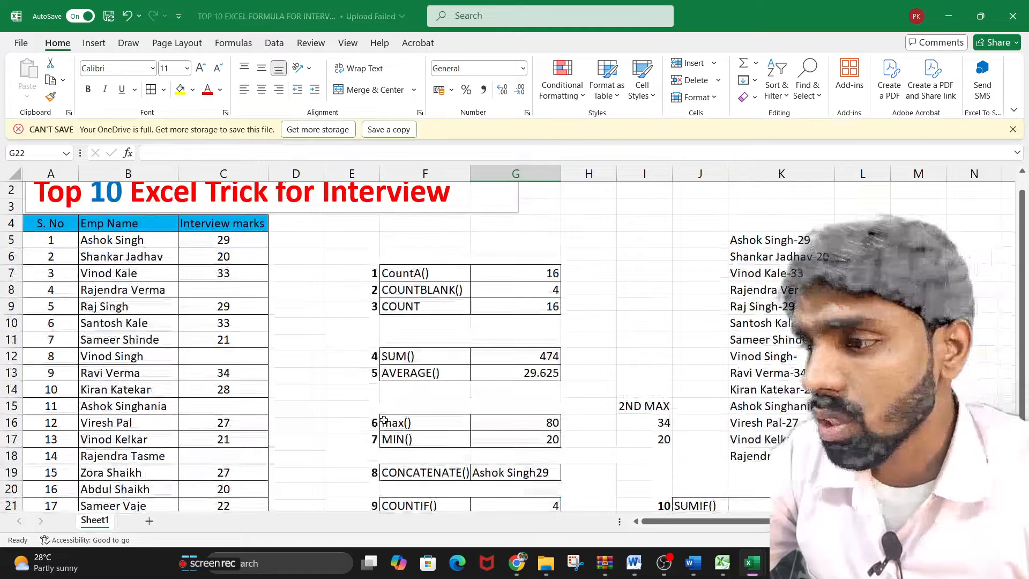
pyautogui.scroll(-1, 260, 383)
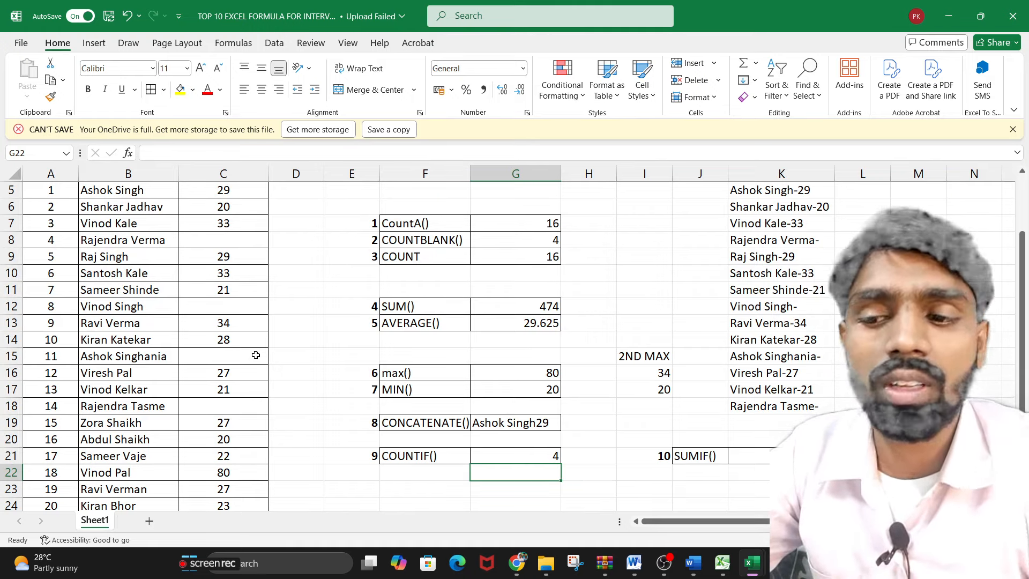
pyautogui.click(759, 459)
pyautogui.write('=')
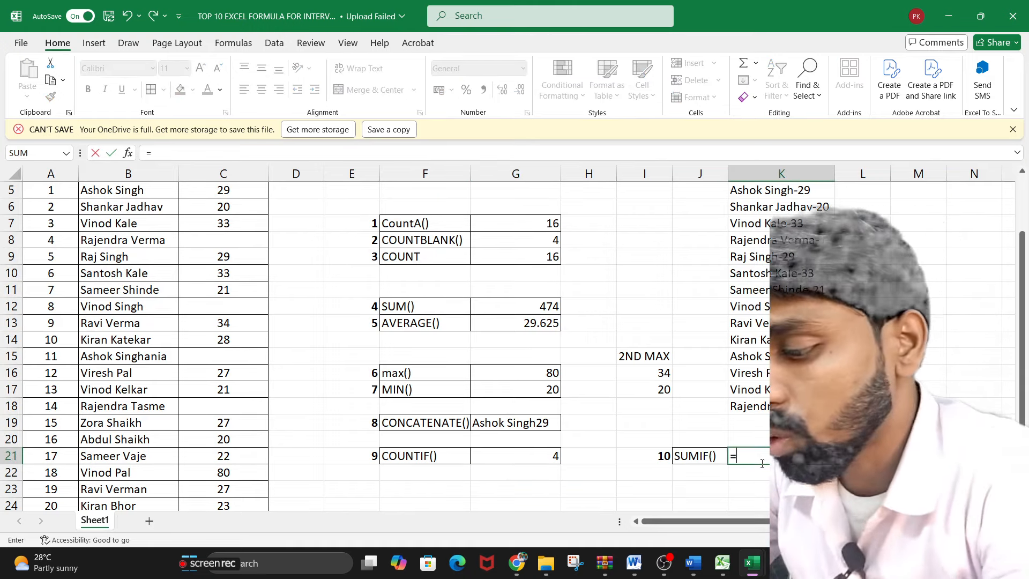
pyautogui.write('SUMIF')
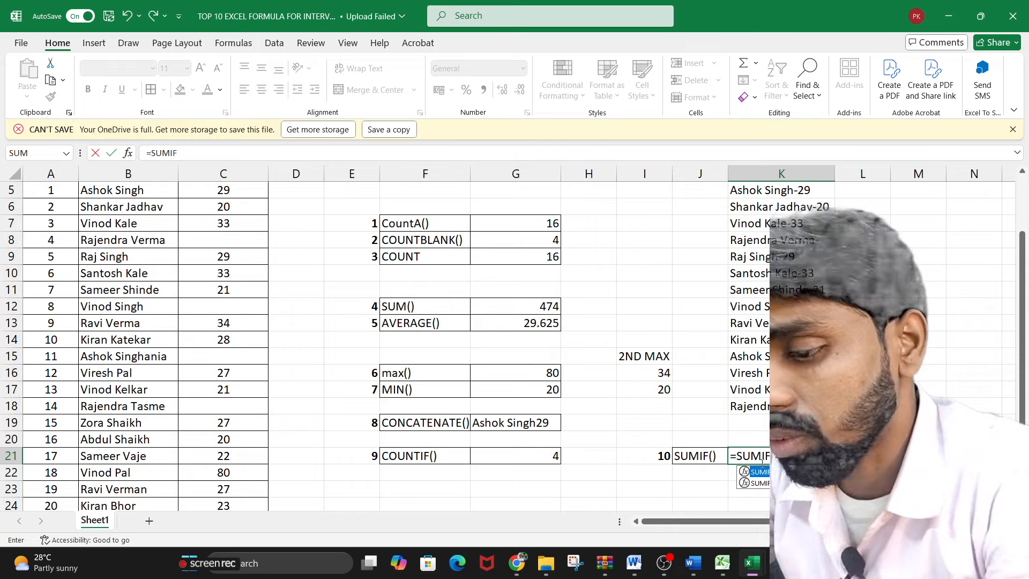
pyautogui.write('(')
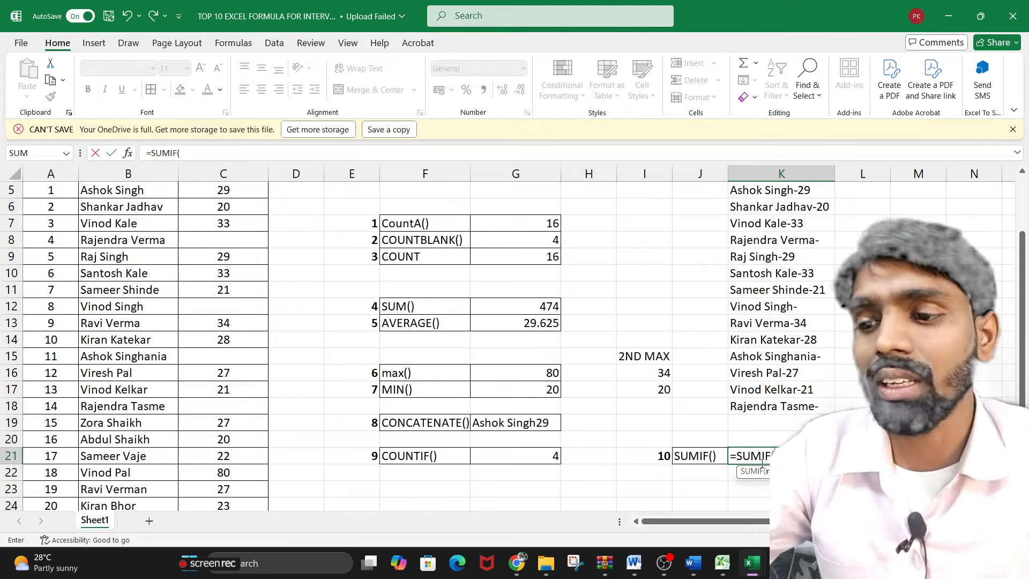
pyautogui.scroll(2, 232, 248)
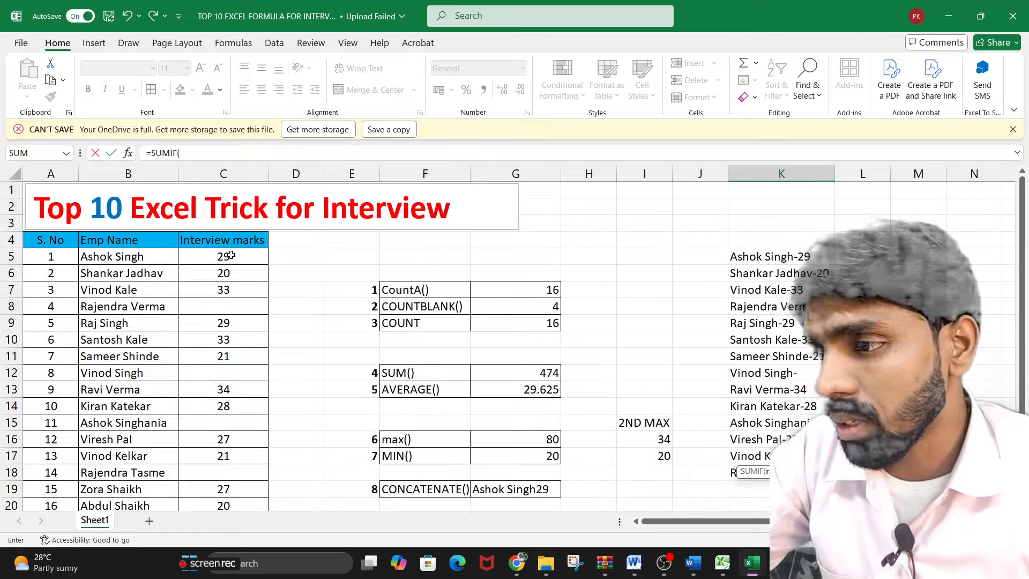
pyautogui.moveTo(231, 257); pyautogui.dragTo(222, 472)
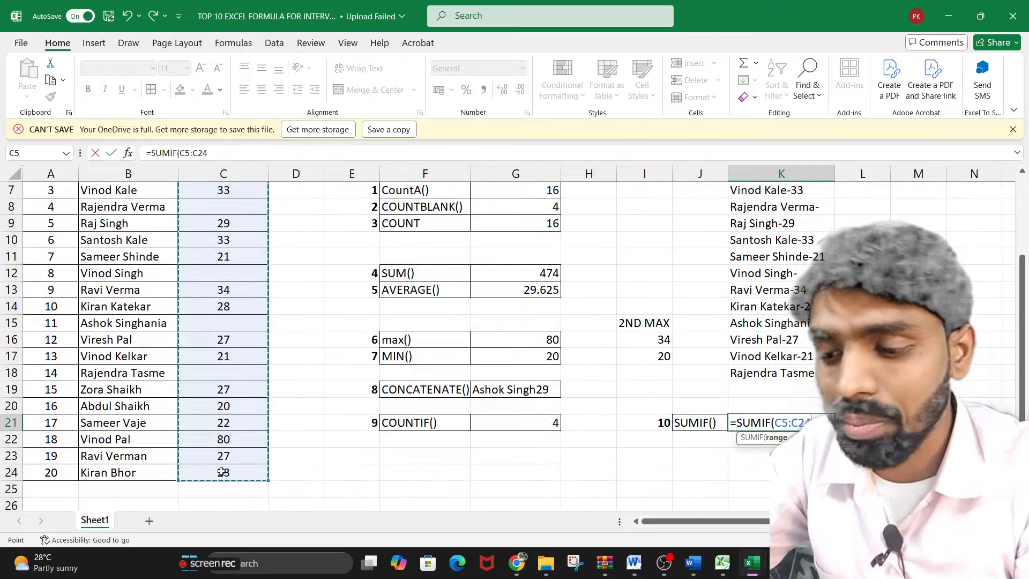
pyautogui.write(',">')
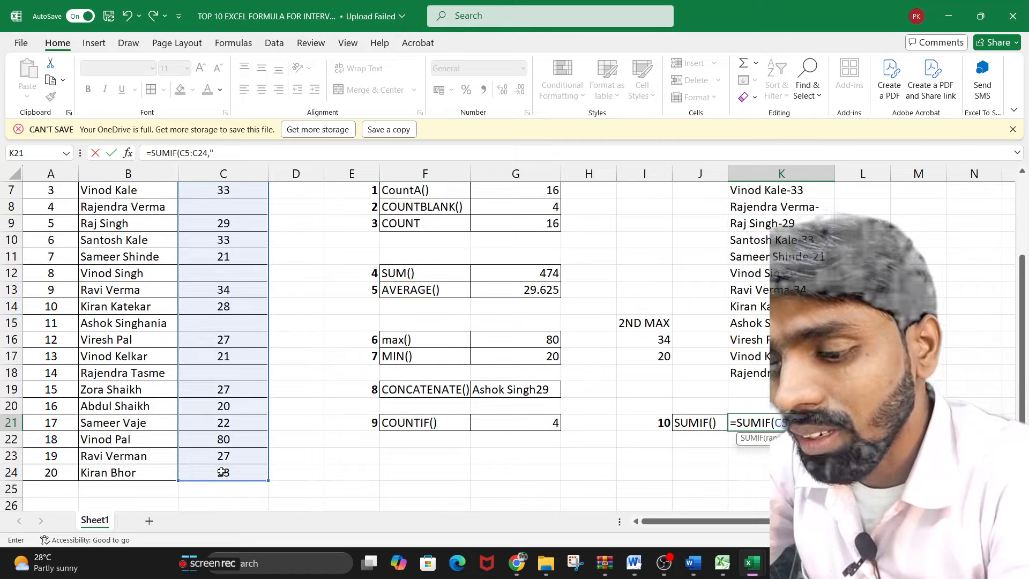
pyautogui.write('30')
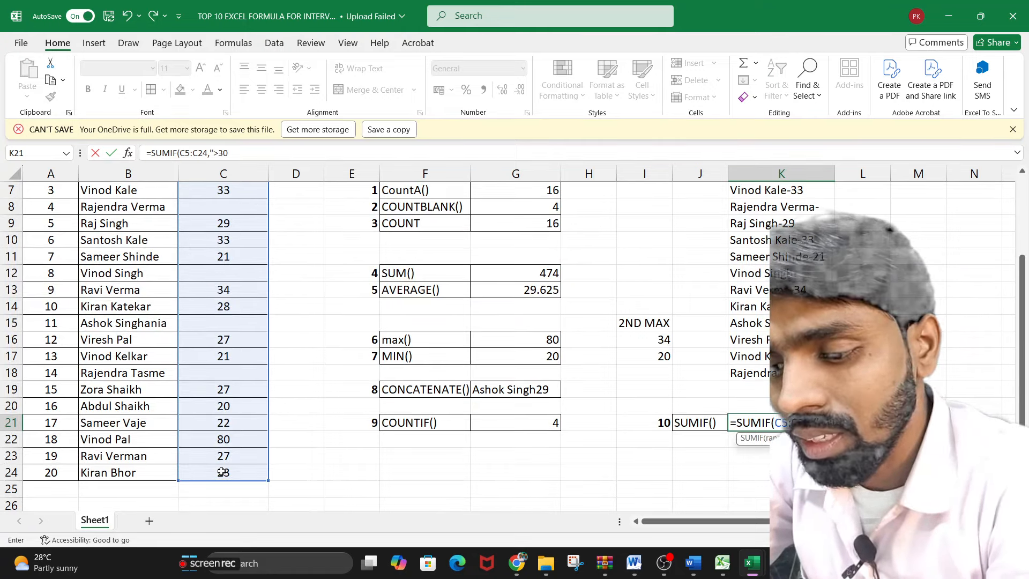
pyautogui.write('")')
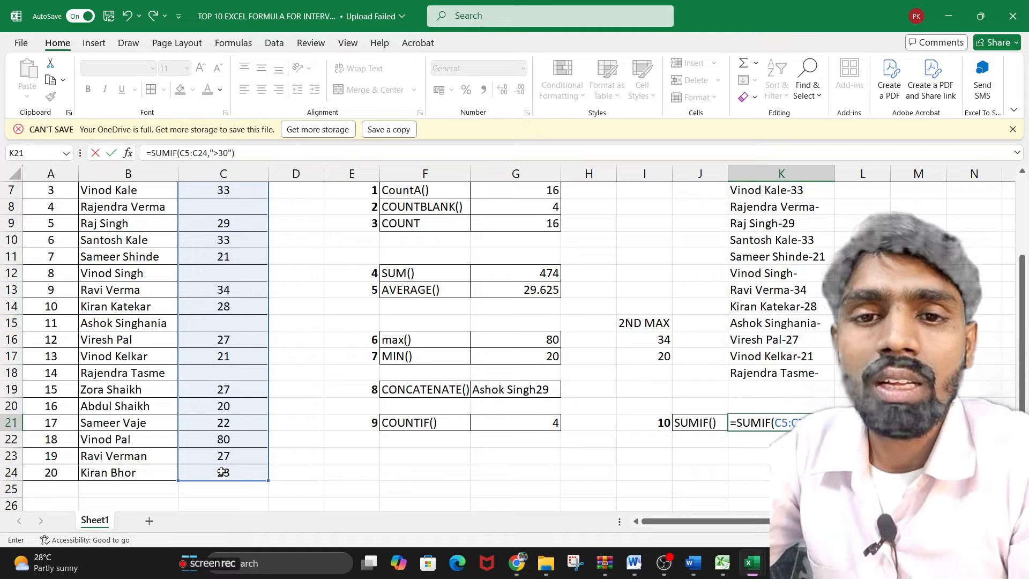
pyautogui.press('Return')
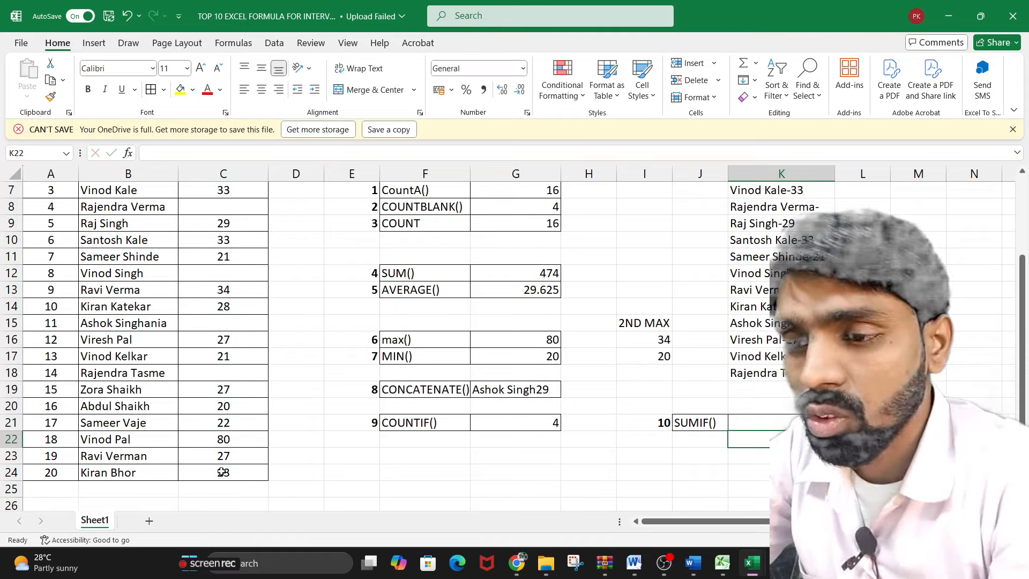
pyautogui.scroll(2, 322, 311)
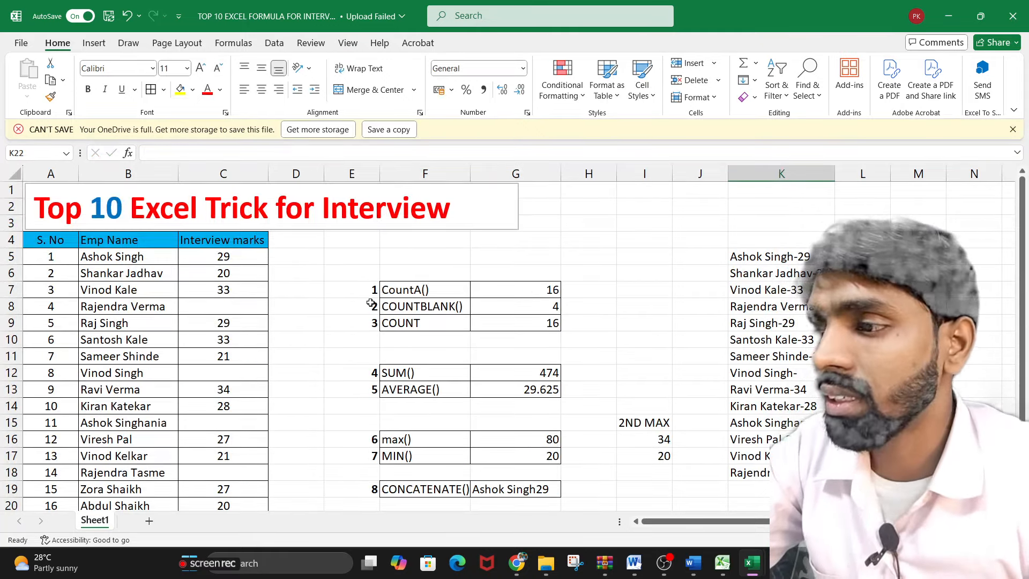